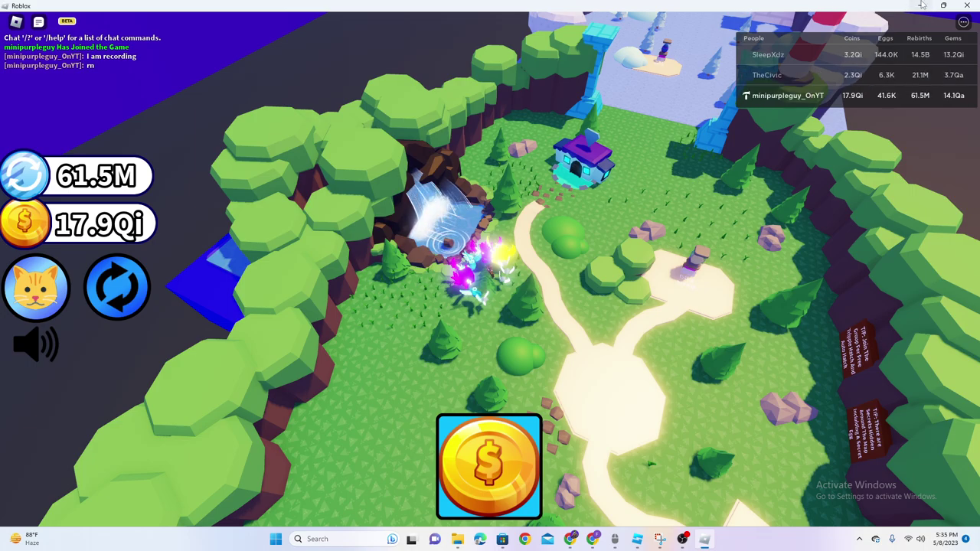
Step: Leave the Roblox game for the Discord announcements channel and browse its May 2023 posts
{"action": "left_click", "coordinate": [911, 5]}
{"action": "left_click", "coordinate": [701, 179]}
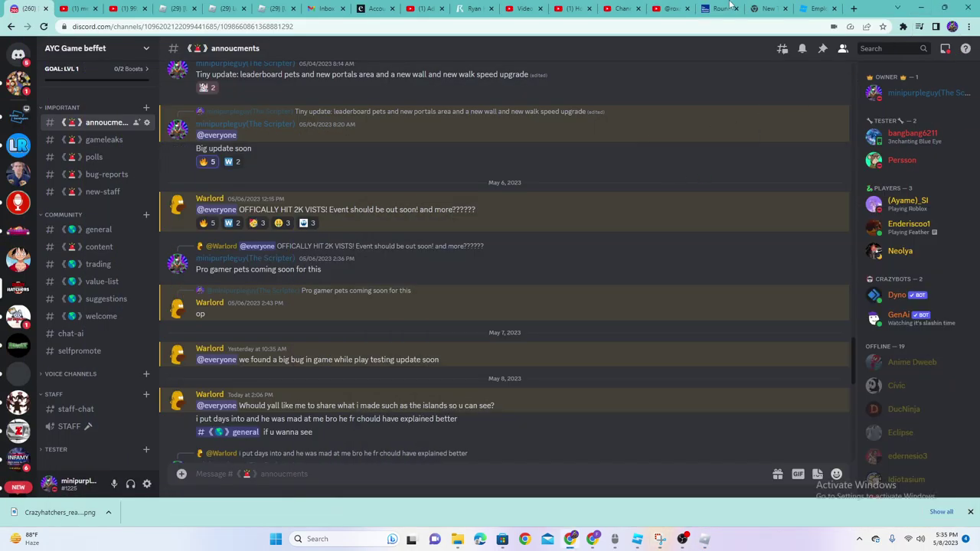
{"action": "scroll", "coordinate": [367, 222], "scroll_direction": "down", "scroll_amount": 1}
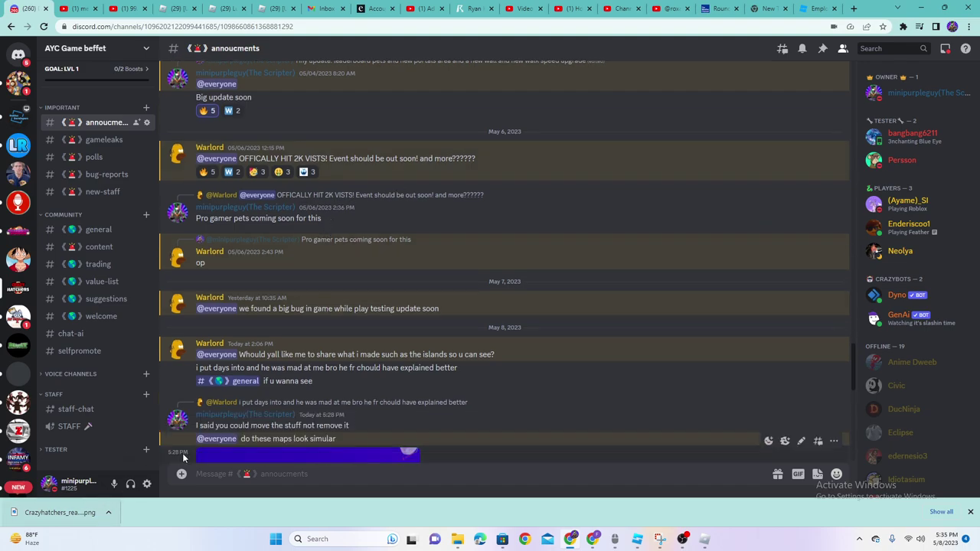
{"action": "scroll", "coordinate": [252, 366], "scroll_direction": "up", "scroll_amount": 2}
{"action": "scroll", "coordinate": [222, 390], "scroll_direction": "down", "scroll_amount": 1}
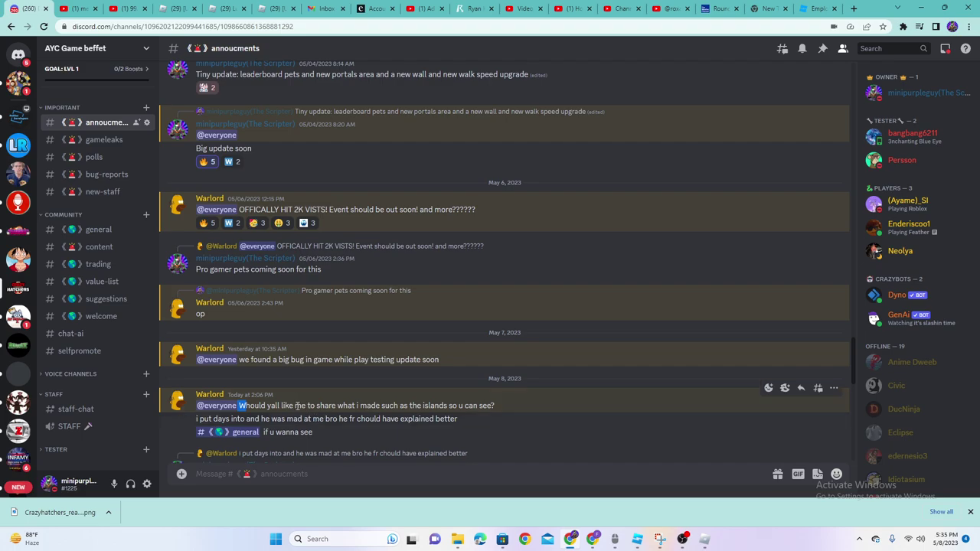
Step: Highlight the May 8 messages about sharing the islands and about the days put into them while reading
{"action": "left_click_drag", "start_coordinate": [294, 406], "coordinate": [517, 407]}
{"action": "double_click", "coordinate": [346, 406]}
{"action": "left_click", "coordinate": [492, 406]}
{"action": "left_click_drag", "start_coordinate": [228, 419], "coordinate": [335, 420]}
{"action": "left_click_drag", "start_coordinate": [272, 419], "coordinate": [441, 420]}
{"action": "left_click", "coordinate": [317, 421]}
{"action": "left_click", "coordinate": [438, 420]}
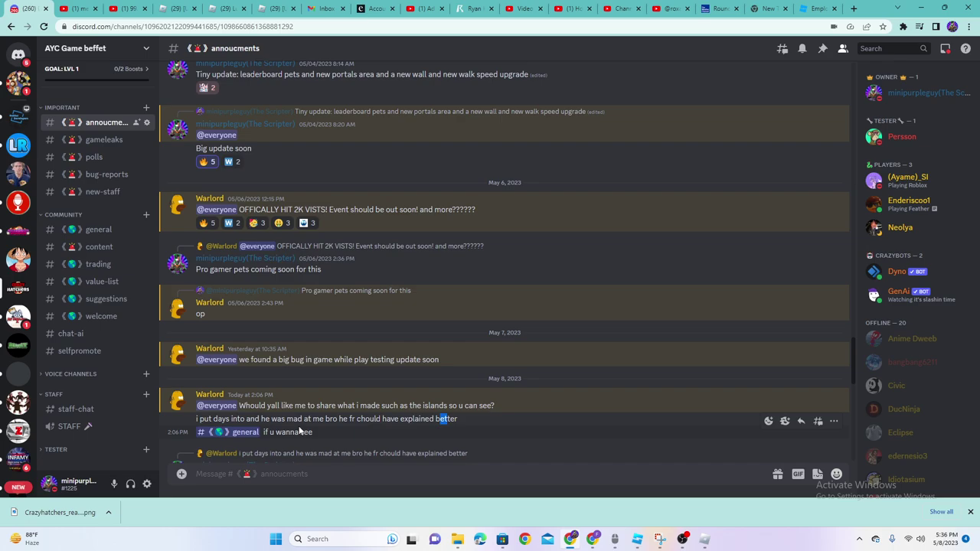
Step: View the first map image posted under the "do these maps look simular" message at full size and close it
{"action": "scroll", "coordinate": [281, 257], "scroll_direction": "down", "scroll_amount": 3}
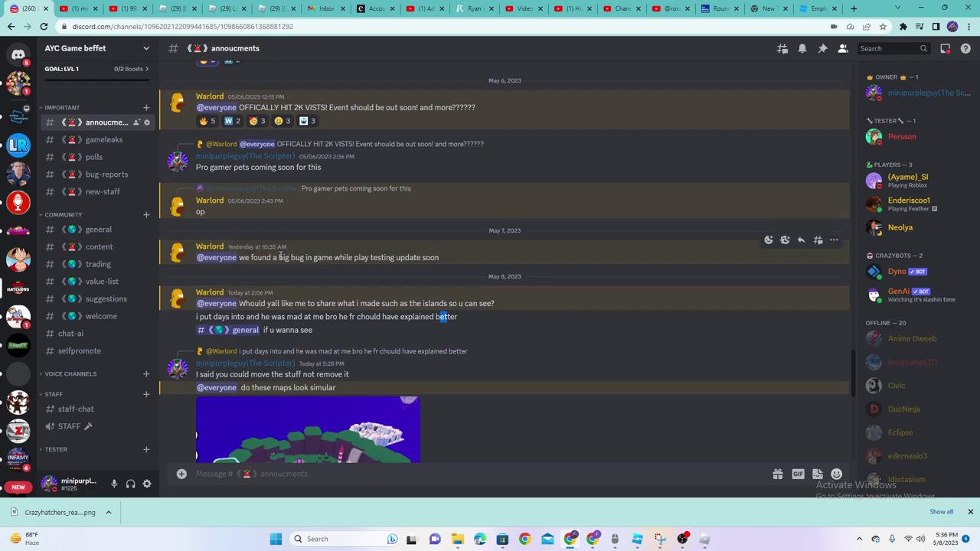
{"action": "scroll", "coordinate": [280, 259], "scroll_direction": "down", "scroll_amount": 2}
{"action": "left_click", "coordinate": [314, 429]}
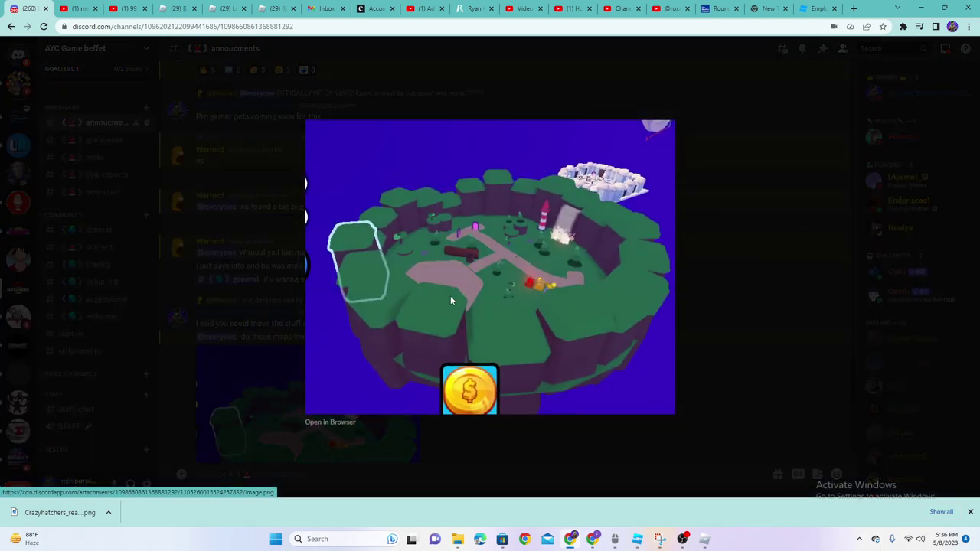
{"action": "left_click", "coordinate": [722, 233]}
Step: Switch to the Roblox Studio window with the auto-recovery place Place_AutoRecovery_19.rbxl
{"action": "left_click", "coordinate": [617, 540]}
{"action": "left_click", "coordinate": [618, 541]}
{"action": "left_click", "coordinate": [635, 544]}
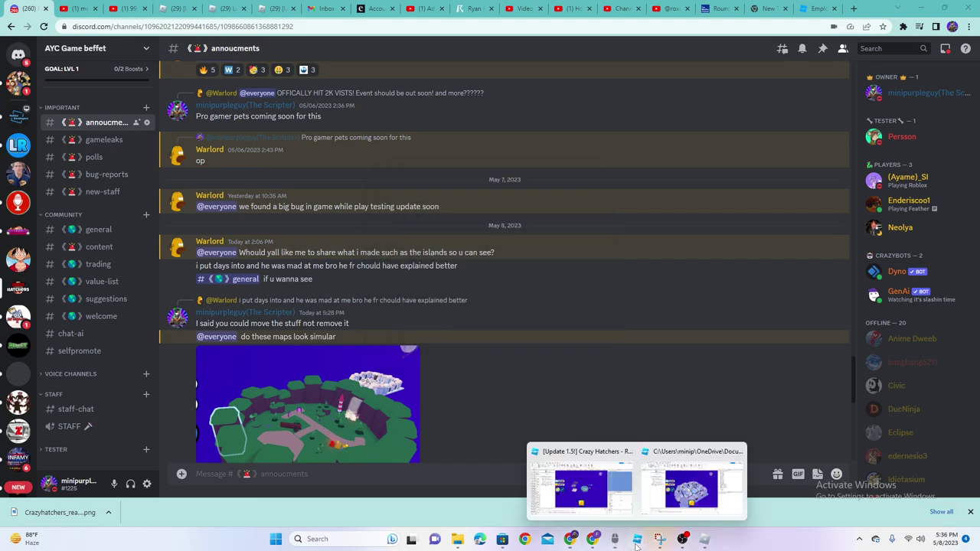
{"action": "left_click", "coordinate": [693, 482]}
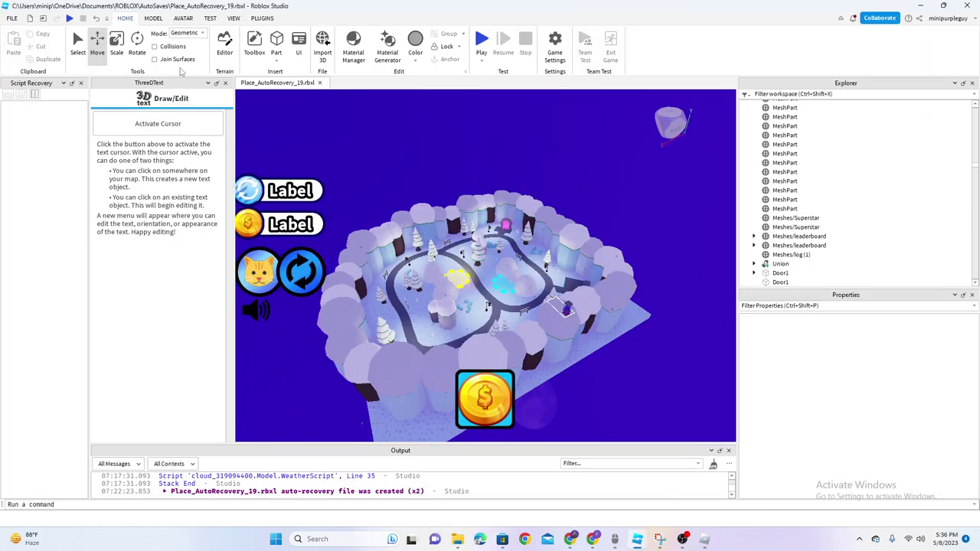
Step: Close the ThreeDText and Script Recovery panels and open the Toolbox with Models as the asset category
{"action": "left_click", "coordinate": [225, 83]}
{"action": "left_click", "coordinate": [80, 83]}
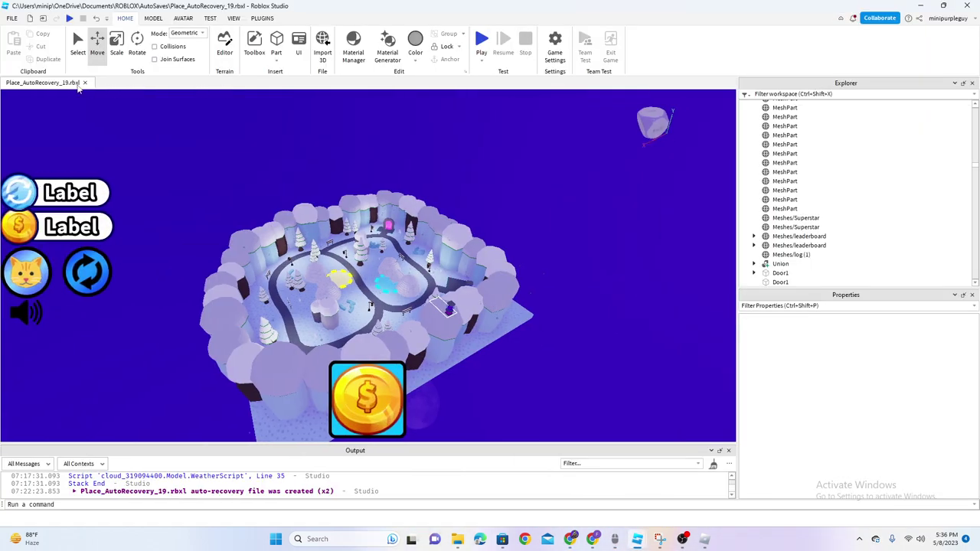
{"action": "left_click", "coordinate": [255, 43]}
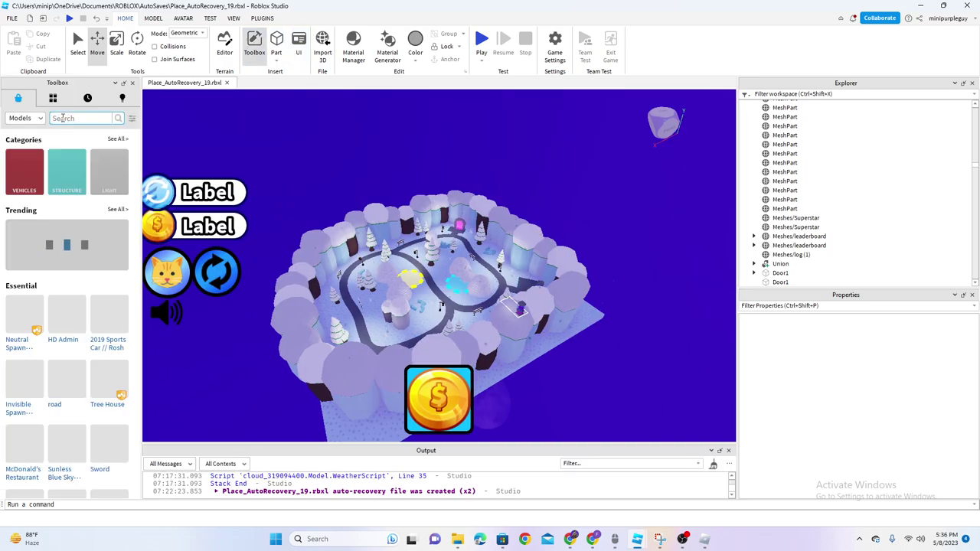
{"action": "left_click", "coordinate": [36, 118]}
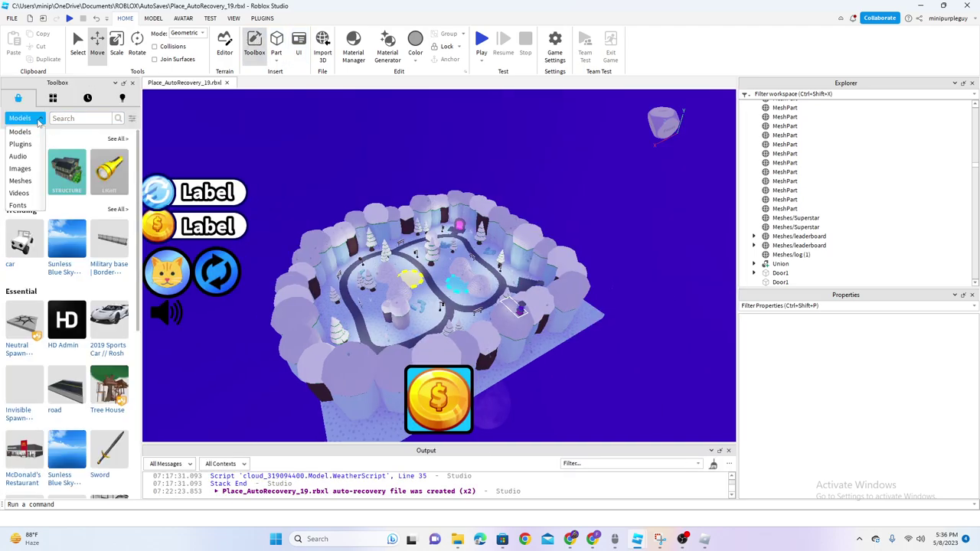
{"action": "left_click", "coordinate": [62, 122]}
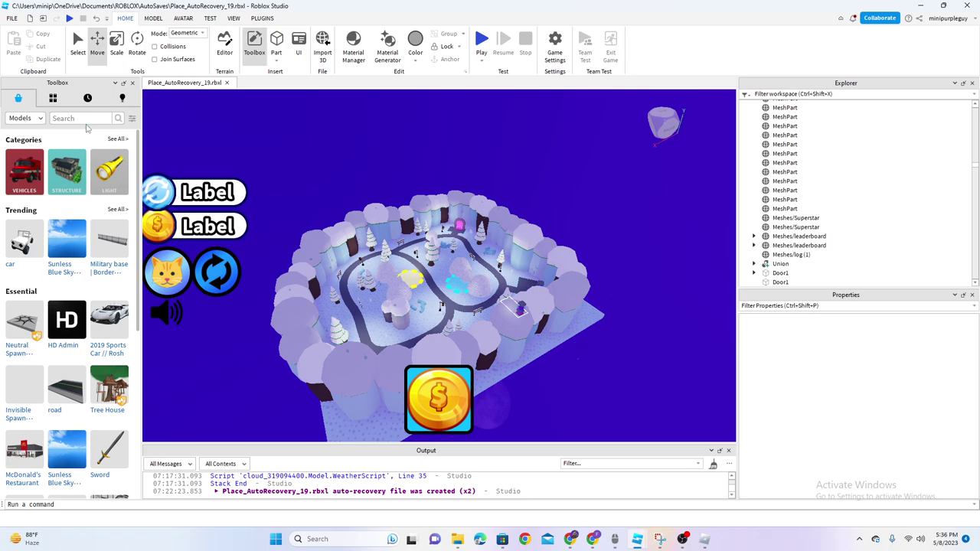
{"action": "left_click", "coordinate": [84, 119]}
Step: Examine the snow, green, forest and lava islands in the place from several angles
{"action": "scroll", "coordinate": [494, 266], "scroll_direction": "up", "scroll_amount": 6}
{"action": "mouse_move", "coordinate": [494, 266]}
{"action": "right_mouse_down"}
{"action": "mouse_move", "coordinate": [505, 268]}
{"action": "mouse_move", "coordinate": [492, 267]}
{"action": "right_mouse_up"}
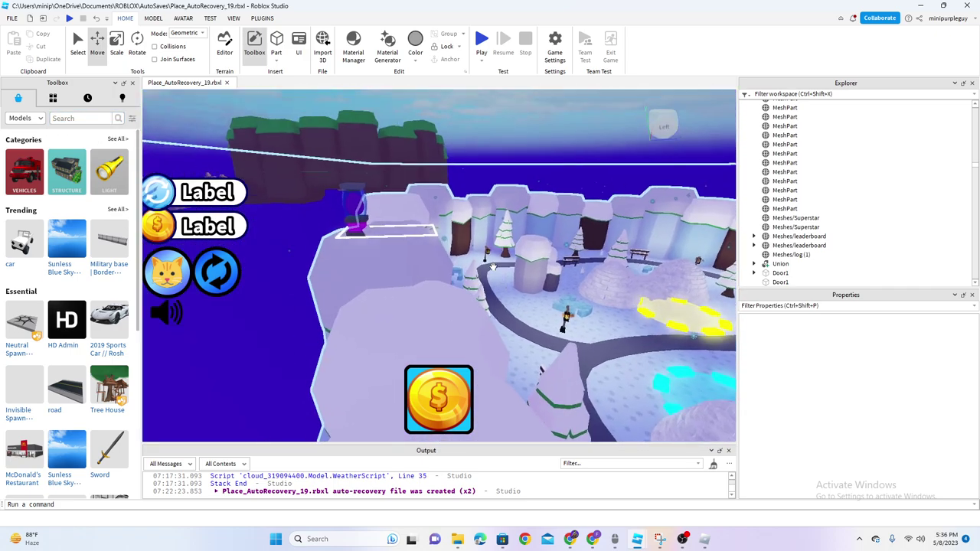
{"action": "scroll", "coordinate": [493, 267], "scroll_direction": "up", "scroll_amount": 3}
{"action": "scroll", "coordinate": [494, 272], "scroll_direction": "down", "scroll_amount": 4}
{"action": "scroll", "coordinate": [494, 273], "scroll_direction": "up", "scroll_amount": 4}
{"action": "scroll", "coordinate": [484, 265], "scroll_direction": "down", "scroll_amount": 4}
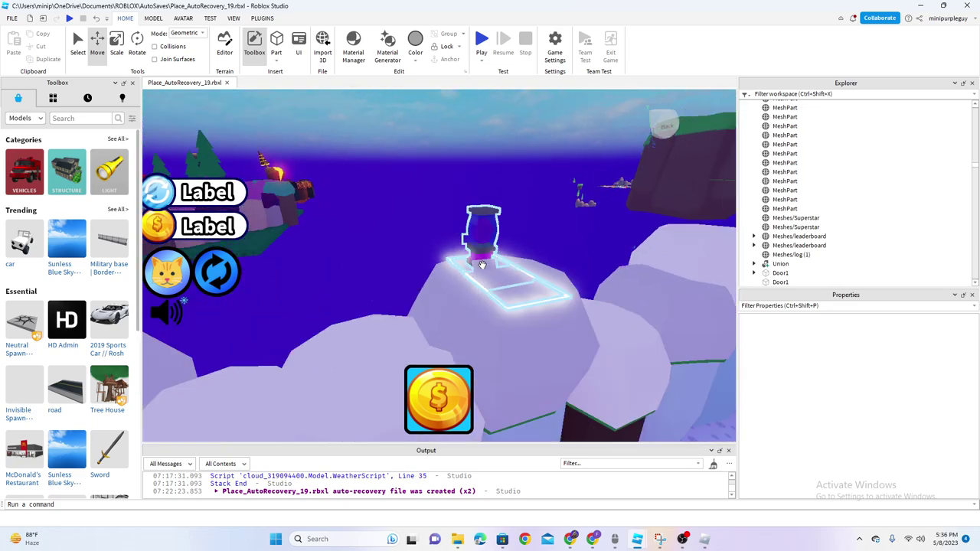
{"action": "scroll", "coordinate": [492, 270], "scroll_direction": "up", "scroll_amount": 4}
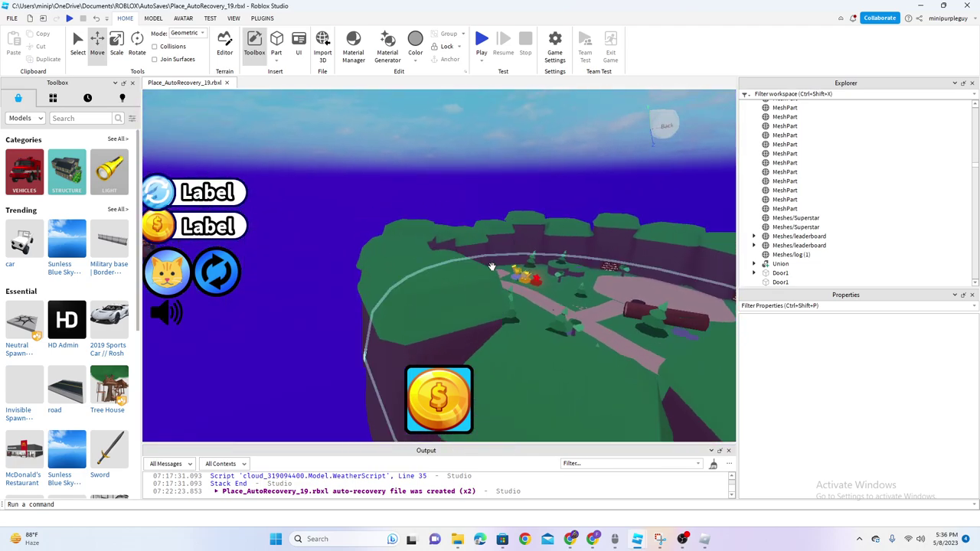
{"action": "scroll", "coordinate": [492, 267], "scroll_direction": "up", "scroll_amount": 5}
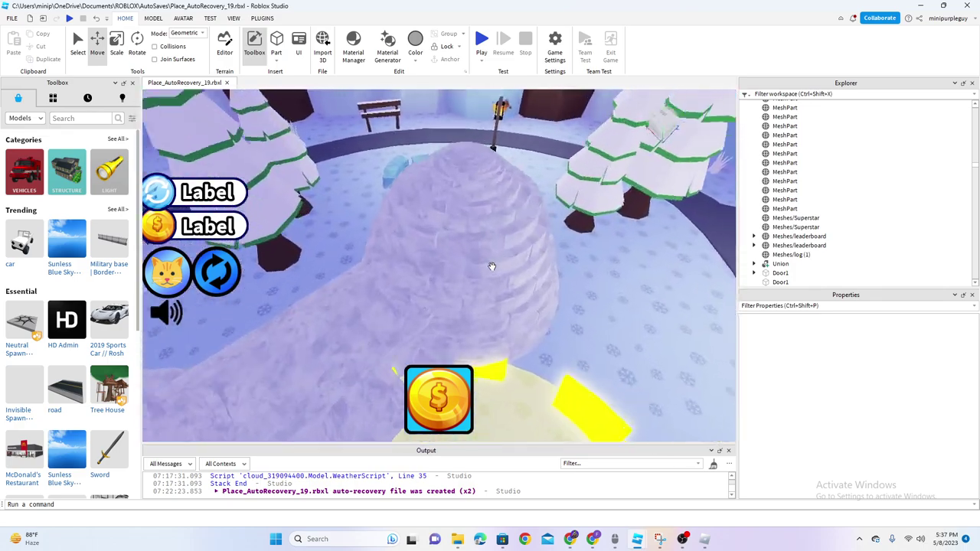
{"action": "key", "text": "w"}
{"action": "right_click_drag", "start_coordinate": [492, 267], "coordinate": [265, 225]}
{"action": "key", "text": "w"}
{"action": "key", "text": "s"}
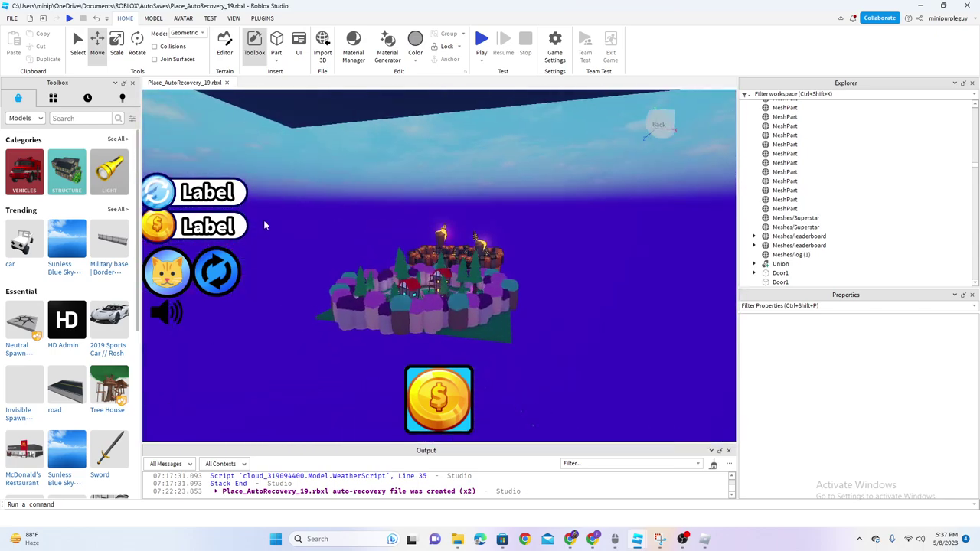
{"action": "key", "text": "w"}
{"action": "right_click_drag", "start_coordinate": [565, 300], "coordinate": [383, 169]}
Step: Search the Toolbox models for "simulator map"
{"action": "left_click", "coordinate": [62, 118]}
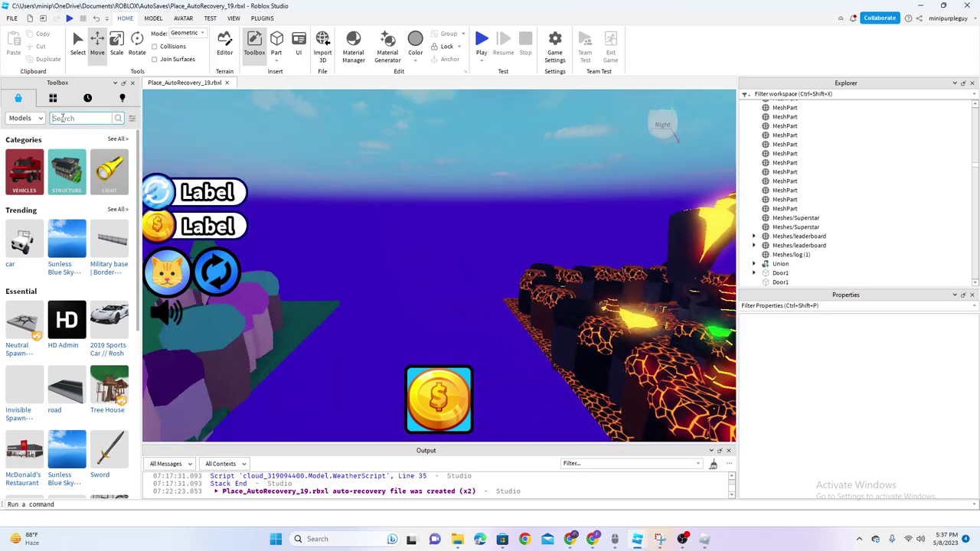
{"action": "type", "text": "simul"}
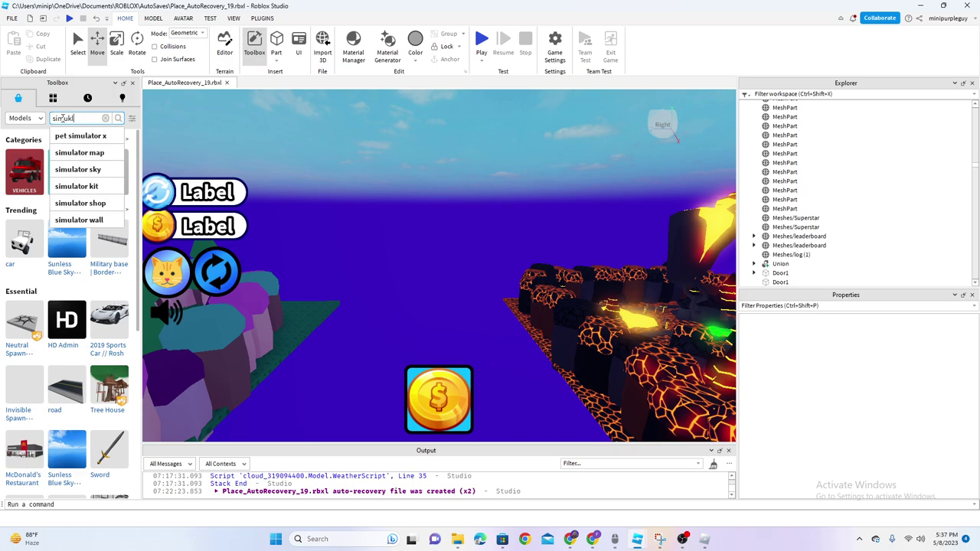
{"action": "type", "text": "a"}
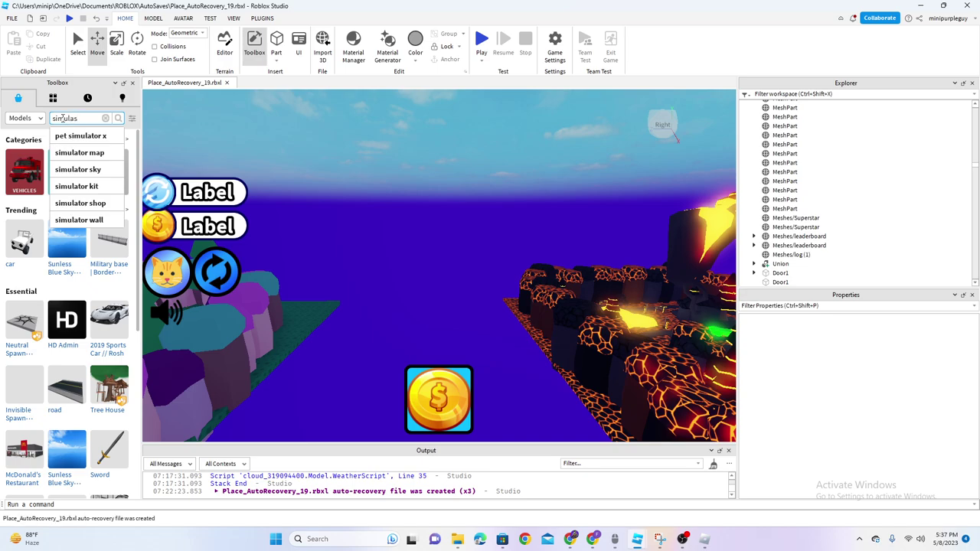
{"action": "type", "text": "tor map"}
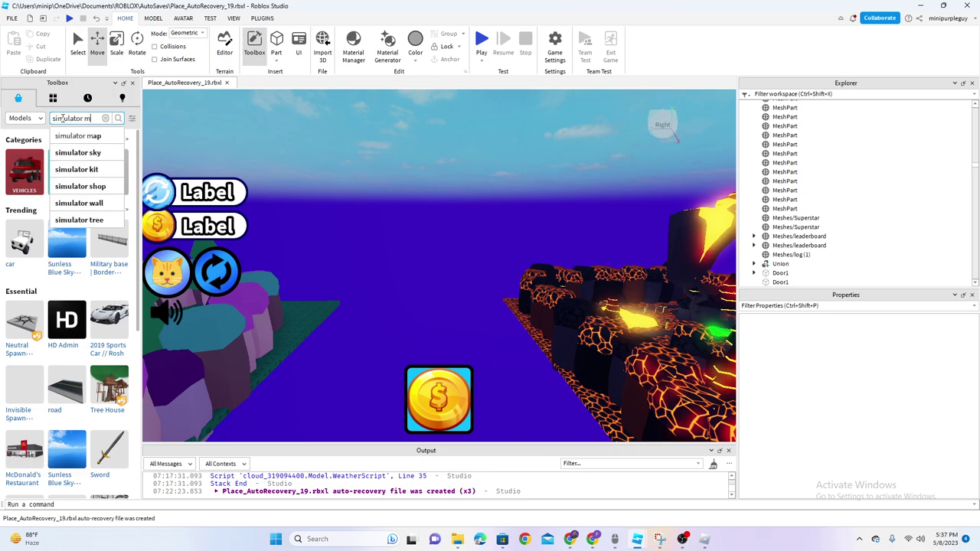
{"action": "key", "text": "Return"}
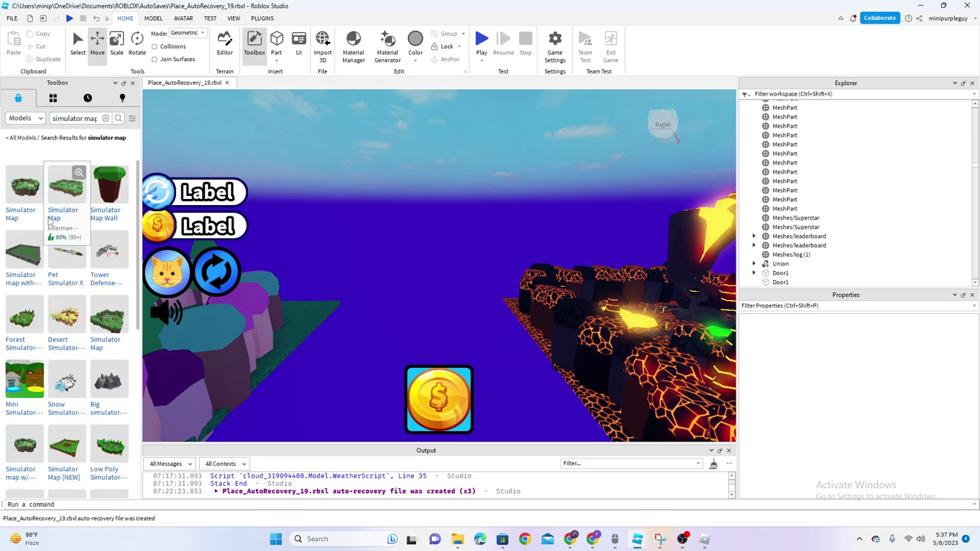
Step: Insert the first Simulator Map model from the results, inspect its green island and delete it again
{"action": "right_click_drag", "start_coordinate": [265, 186], "coordinate": [230, 203]}
{"action": "left_click", "coordinate": [38, 190]}
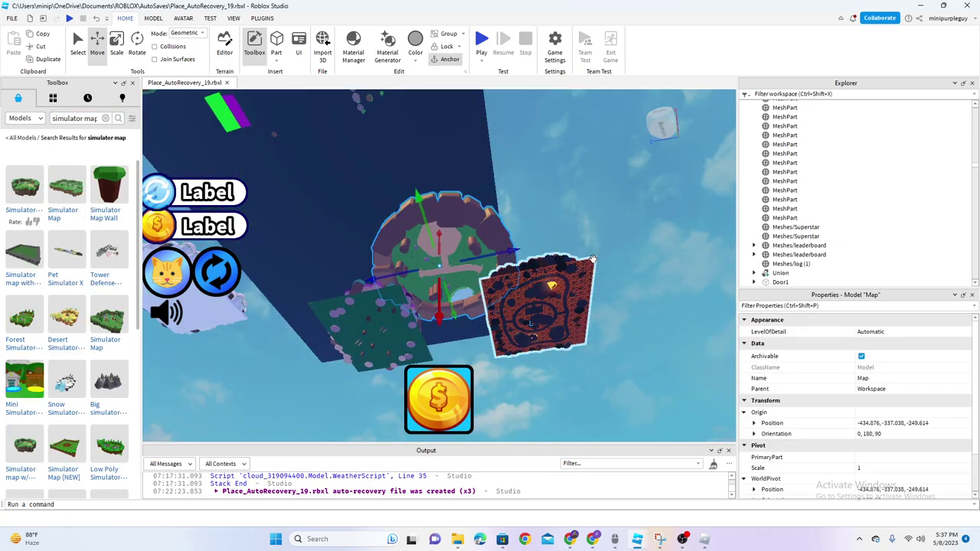
{"action": "scroll", "coordinate": [593, 264], "scroll_direction": "up", "scroll_amount": 5}
{"action": "right_click_drag", "start_coordinate": [593, 264], "coordinate": [522, 307]}
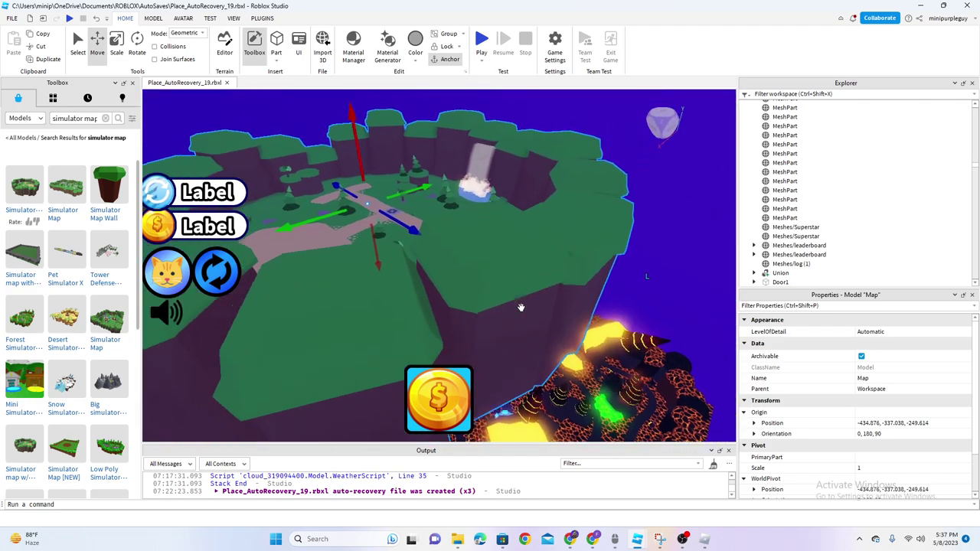
{"action": "key", "text": "Delete"}
Step: Browse the simulator map results and refine the Toolbox search to "simulator map pack"
{"action": "right_click_drag", "start_coordinate": [394, 192], "coordinate": [297, 203]}
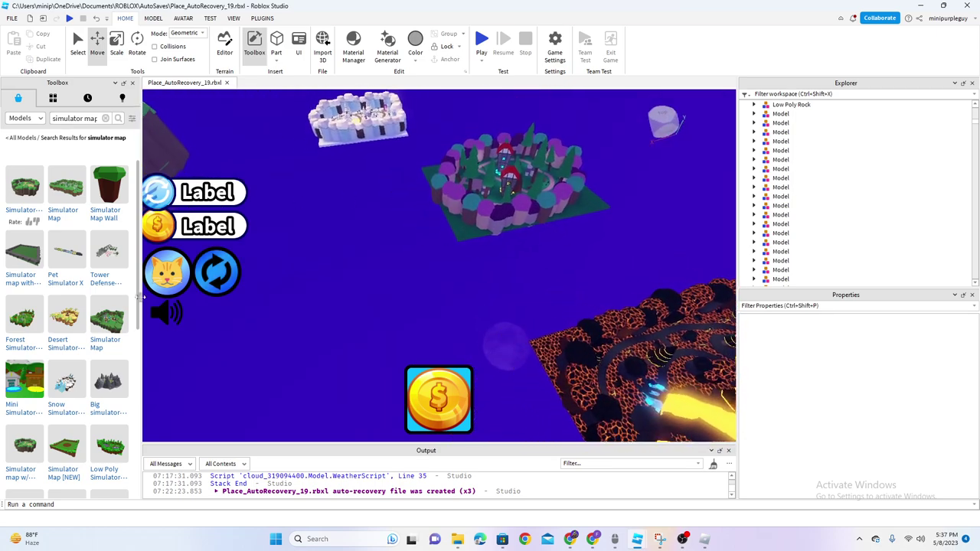
{"action": "scroll", "coordinate": [109, 322], "scroll_direction": "down", "scroll_amount": 5}
{"action": "scroll", "coordinate": [109, 321], "scroll_direction": "down", "scroll_amount": 5}
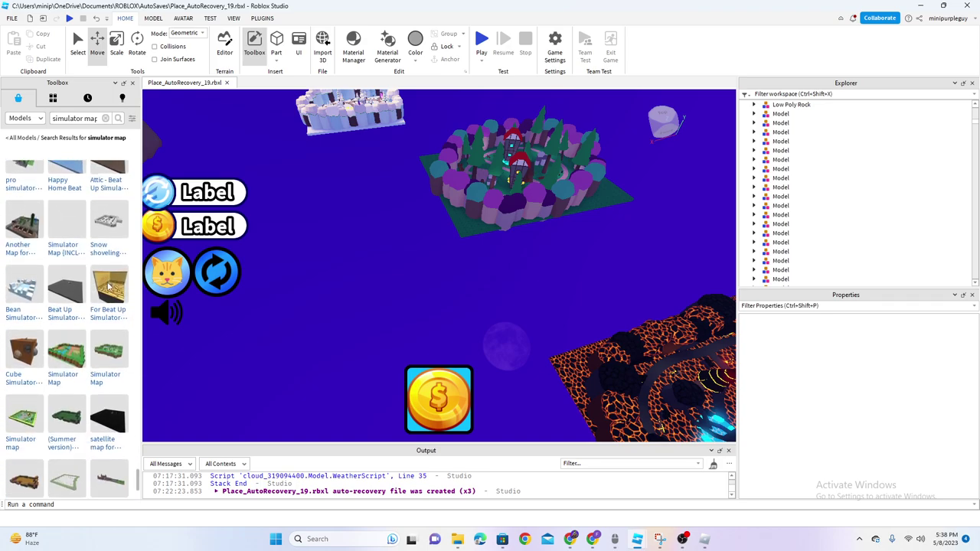
{"action": "scroll", "coordinate": [108, 287], "scroll_direction": "down", "scroll_amount": 3}
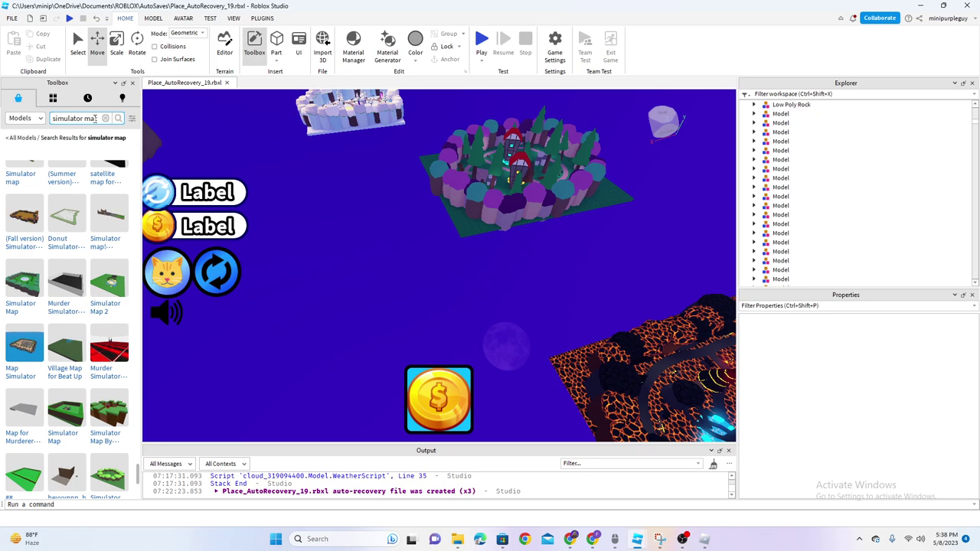
{"action": "left_click", "coordinate": [95, 118]}
{"action": "type", "text": "pack"}
{"action": "key", "text": "Return"}
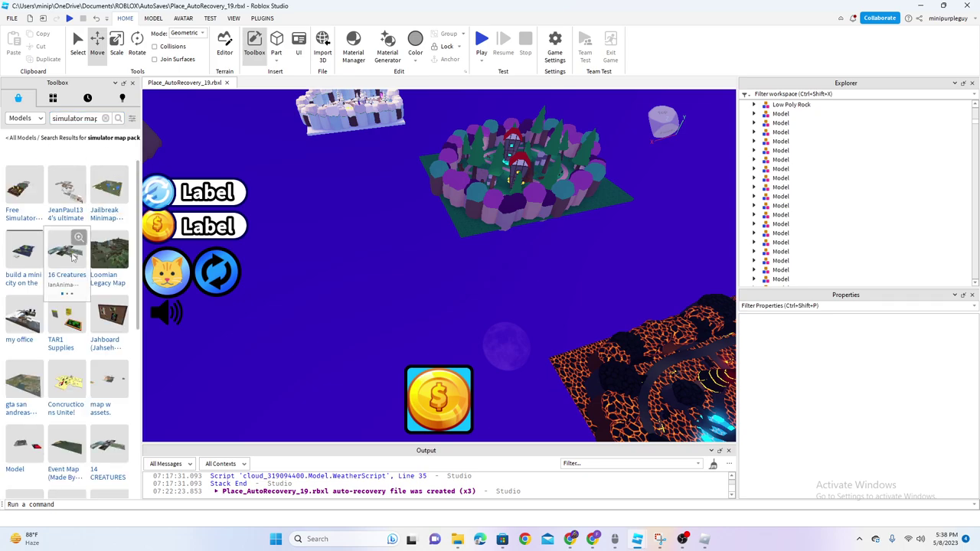
Step: Try adding the Free Simulator Map/Asset Pack from the results, inspect the islands and remove it again
{"action": "left_click", "coordinate": [26, 188]}
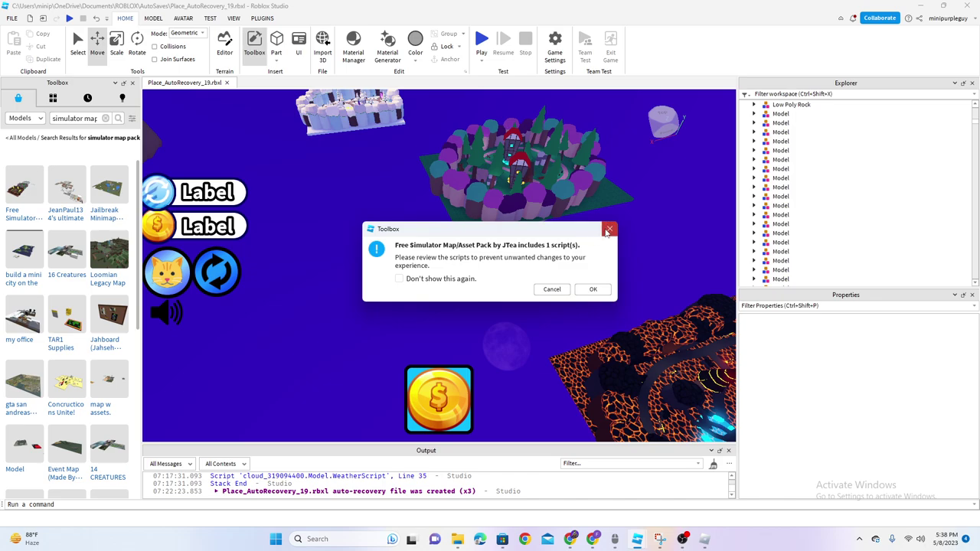
{"action": "left_click", "coordinate": [610, 228]}
{"action": "key", "text": "w"}
{"action": "right_click_drag", "start_coordinate": [562, 271], "coordinate": [543, 248]}
{"action": "key", "text": "w"}
{"action": "right_click_drag", "start_coordinate": [235, 146], "coordinate": [239, 157]}
{"action": "right_click_drag", "start_coordinate": [452, 227], "coordinate": [463, 243]}
{"action": "key", "text": "ctrl+z"}
{"action": "key", "text": "Delete"}
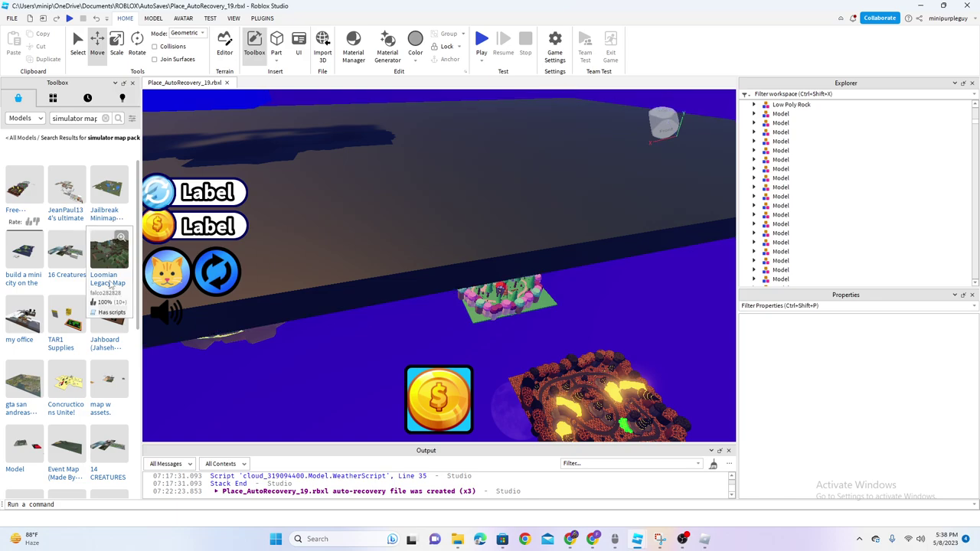
Step: Insert the Free Simulator Map/Asset Pack model into the workspace, accepting its included script
{"action": "right_click_drag", "start_coordinate": [307, 272], "coordinate": [305, 271]}
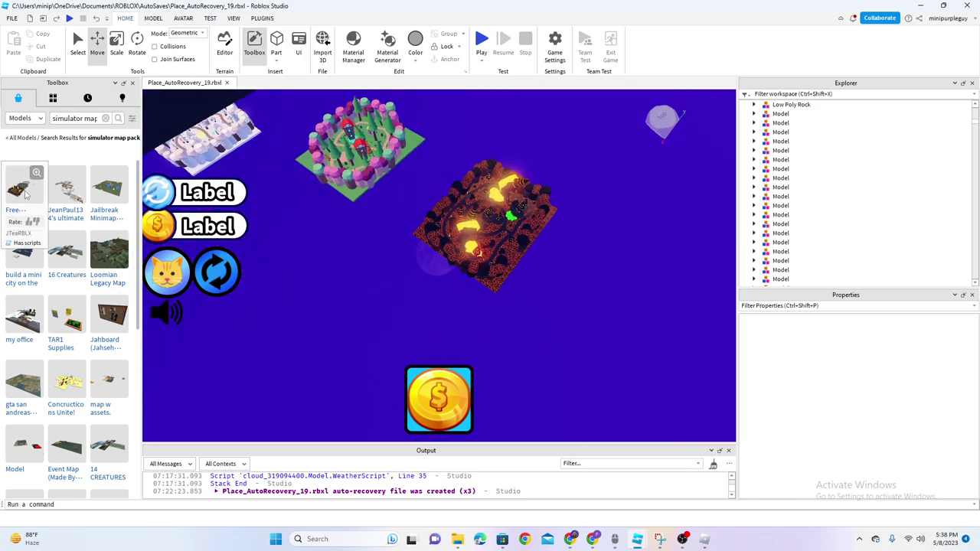
{"action": "left_click", "coordinate": [27, 195]}
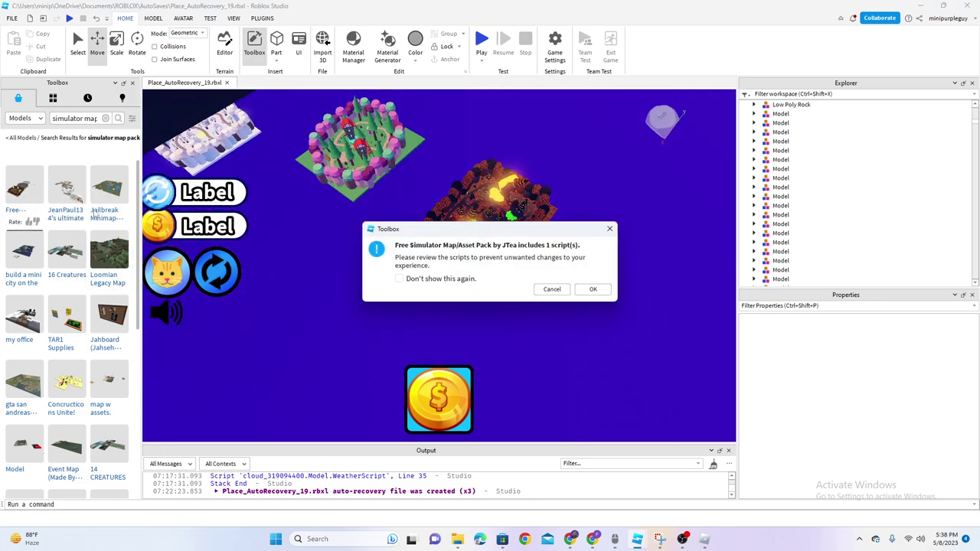
{"action": "left_click", "coordinate": [592, 290]}
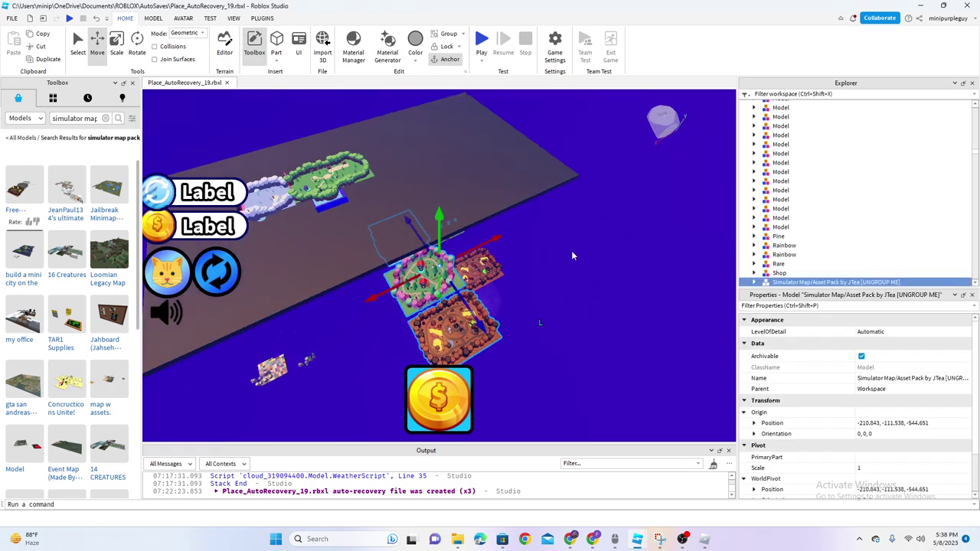
Step: Move the inserted asset pack freehand to a position of about -260, -352, -436 near the existing islands
{"action": "right_click_drag", "start_coordinate": [572, 251], "coordinate": [573, 256]}
{"action": "scroll", "coordinate": [572, 256], "scroll_direction": "up", "scroll_amount": 2}
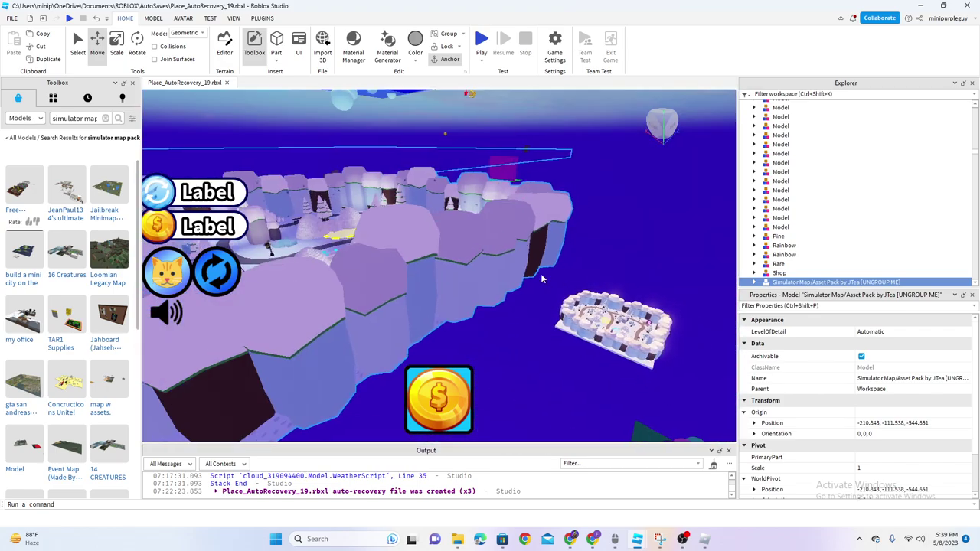
{"action": "left_click_drag", "start_coordinate": [413, 251], "coordinate": [407, 269]}
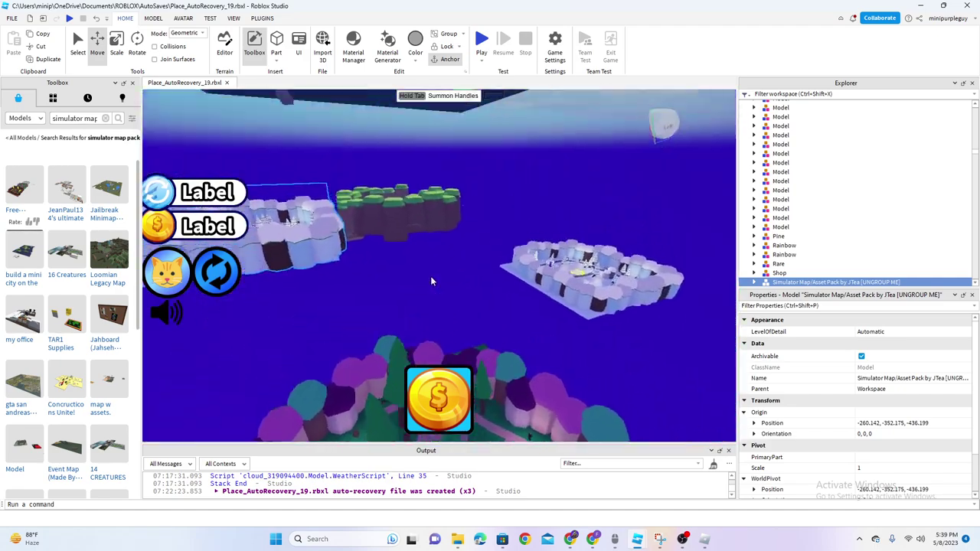
Step: Examine the inserted asset pack's snow, lava and forest islands alongside the game's existing islands
{"action": "key", "text": "w"}
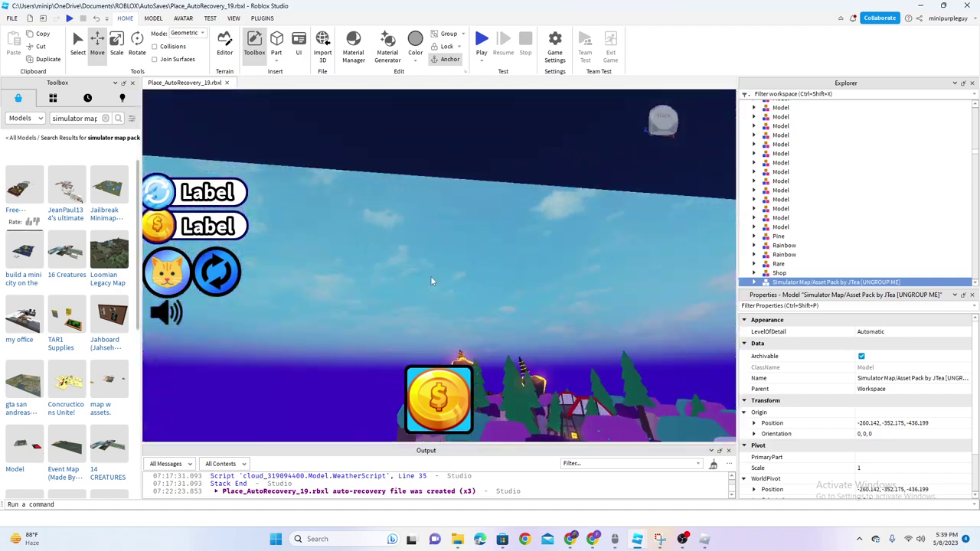
{"action": "left_click", "coordinate": [431, 281]}
{"action": "right_click_drag", "start_coordinate": [431, 282], "coordinate": [431, 281]}
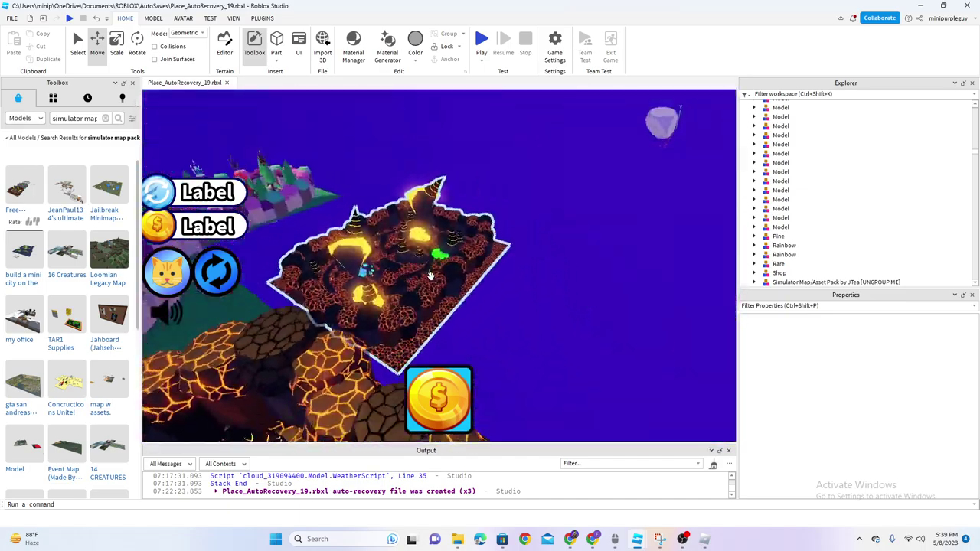
{"action": "key", "text": "w"}
{"action": "right_click_drag", "start_coordinate": [430, 276], "coordinate": [430, 277]}
{"action": "key", "text": "w"}
{"action": "key", "text": "w"}
{"action": "right_click_drag", "start_coordinate": [501, 232], "coordinate": [502, 232]}
{"action": "key", "text": "s"}
{"action": "key", "text": "d"}
Step: Delete the Simulator Map/Asset Pack model from the workspace and check the game's remaining islands
{"action": "left_click", "coordinate": [425, 184]}
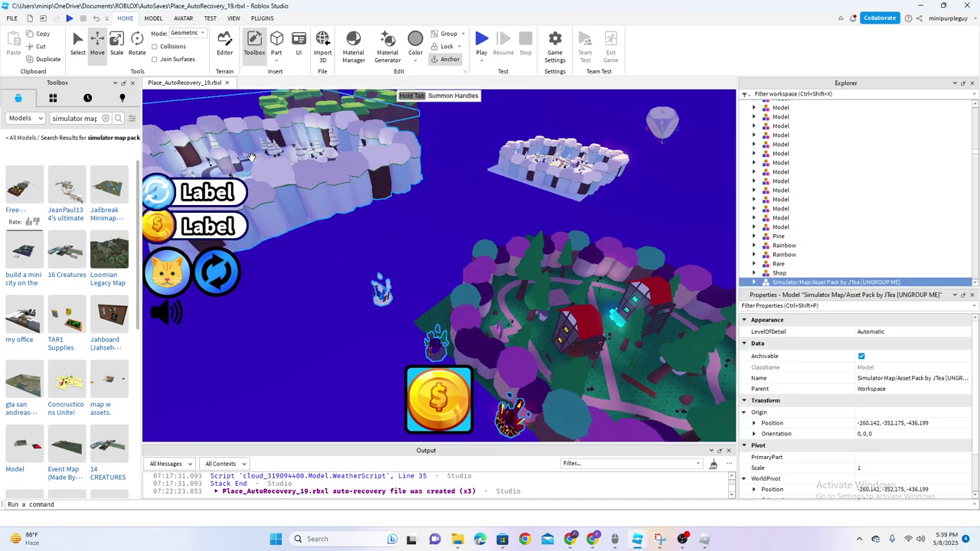
{"action": "right_click_drag", "start_coordinate": [425, 184], "coordinate": [425, 184]}
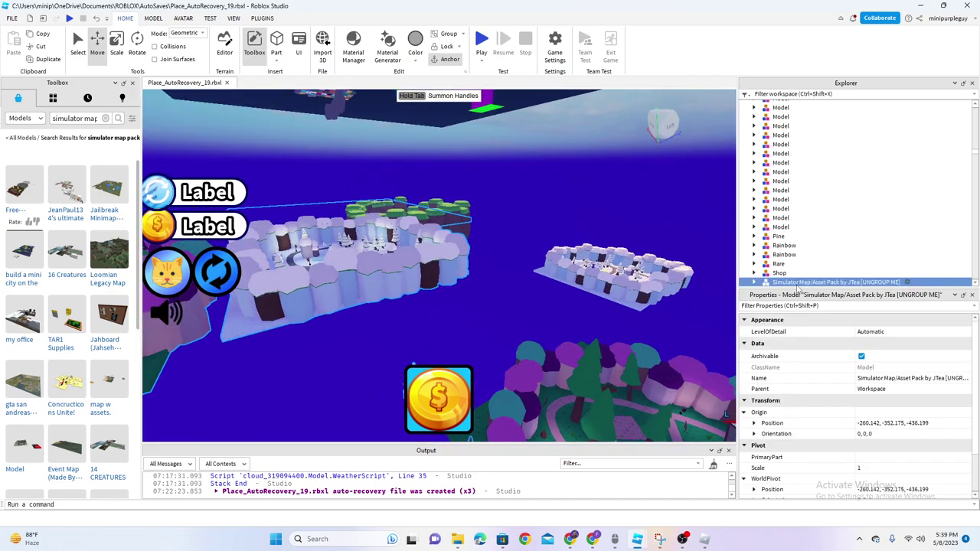
{"action": "scroll", "coordinate": [801, 258], "scroll_direction": "down", "scroll_amount": 3}
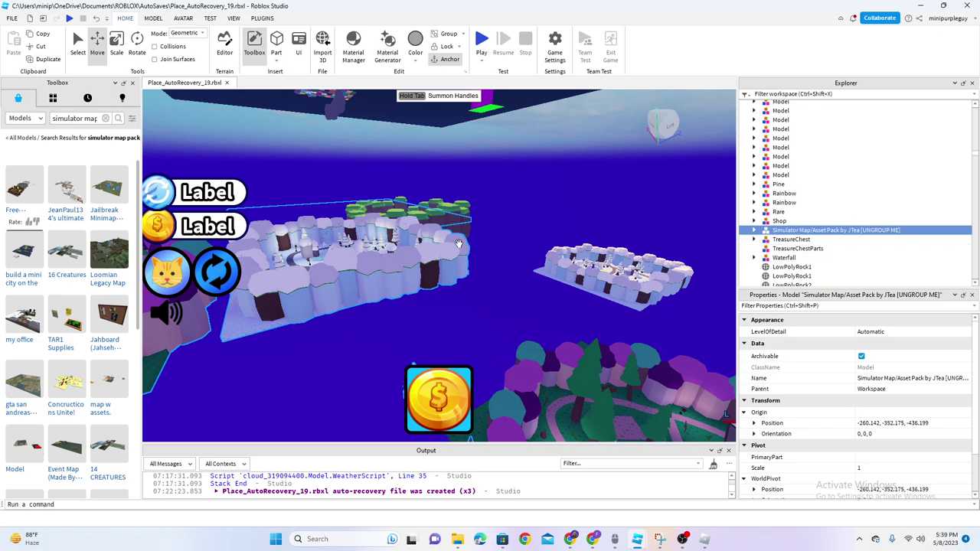
{"action": "right_click_drag", "start_coordinate": [271, 258], "coordinate": [271, 258]}
{"action": "key", "text": "a"}
{"action": "key", "text": "a"}
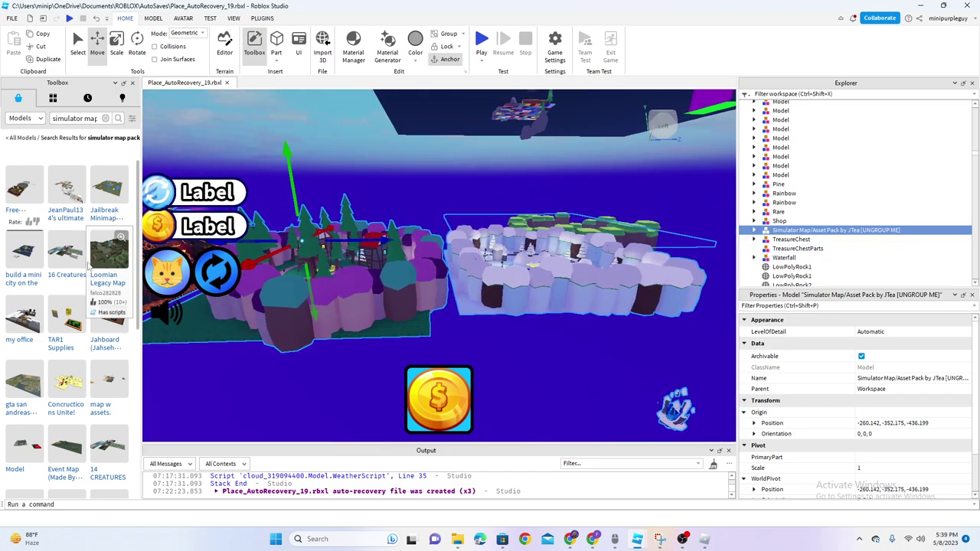
{"action": "right_click", "coordinate": [829, 230]}
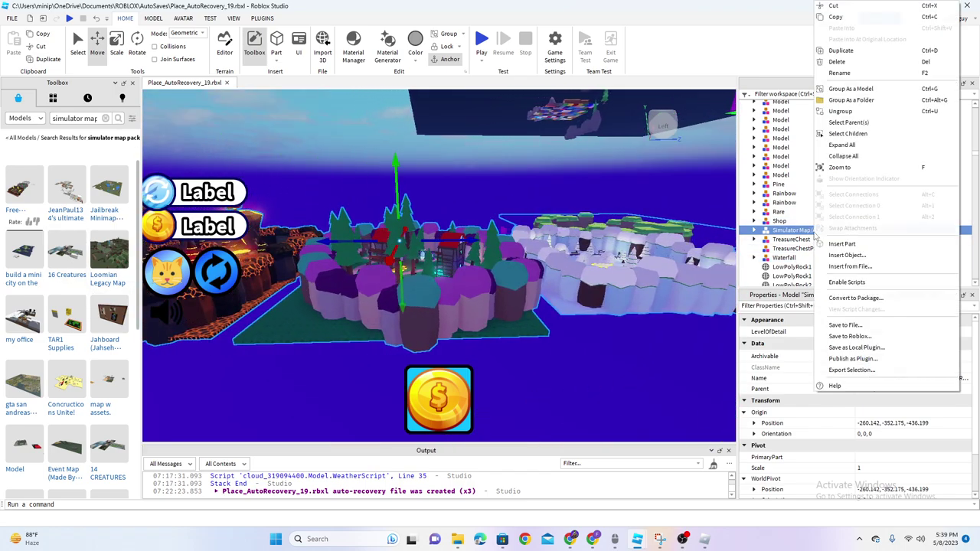
{"action": "left_click", "coordinate": [850, 62]}
{"action": "key", "text": "w"}
{"action": "right_click_drag", "start_coordinate": [418, 306], "coordinate": [418, 306]}
{"action": "key", "text": "w"}
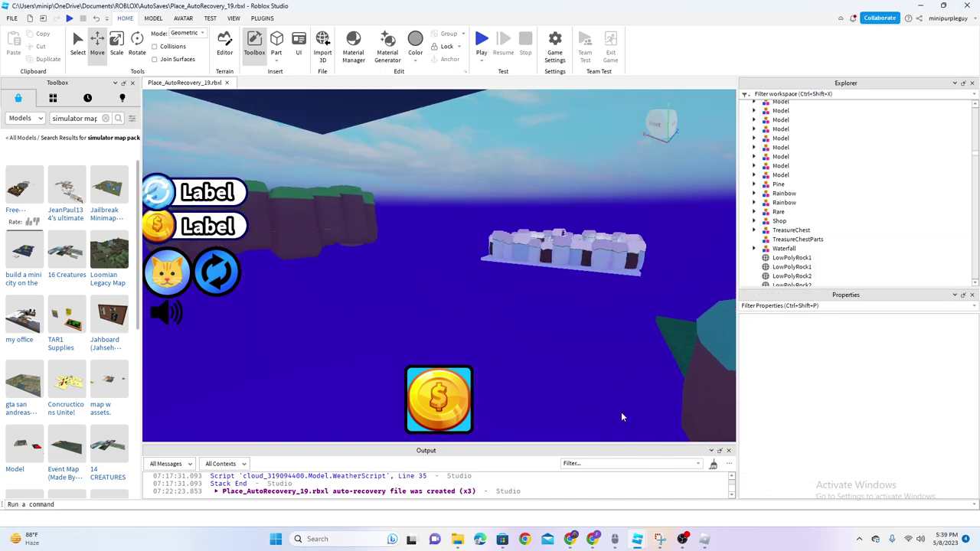
{"action": "right_click_drag", "start_coordinate": [549, 256], "coordinate": [549, 256]}
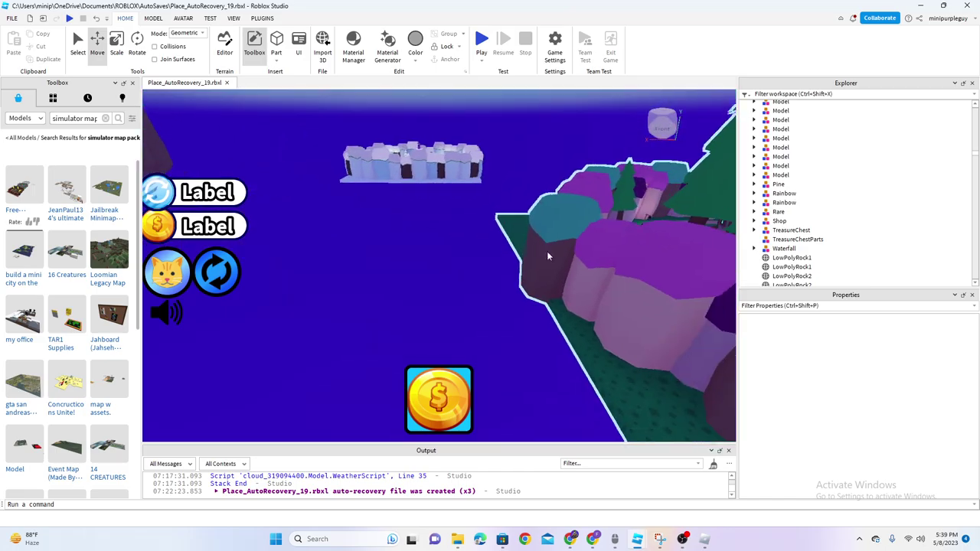
Step: Switch to the running Roblox game and look around the starting island near the shop
{"action": "left_click", "coordinate": [703, 536]}
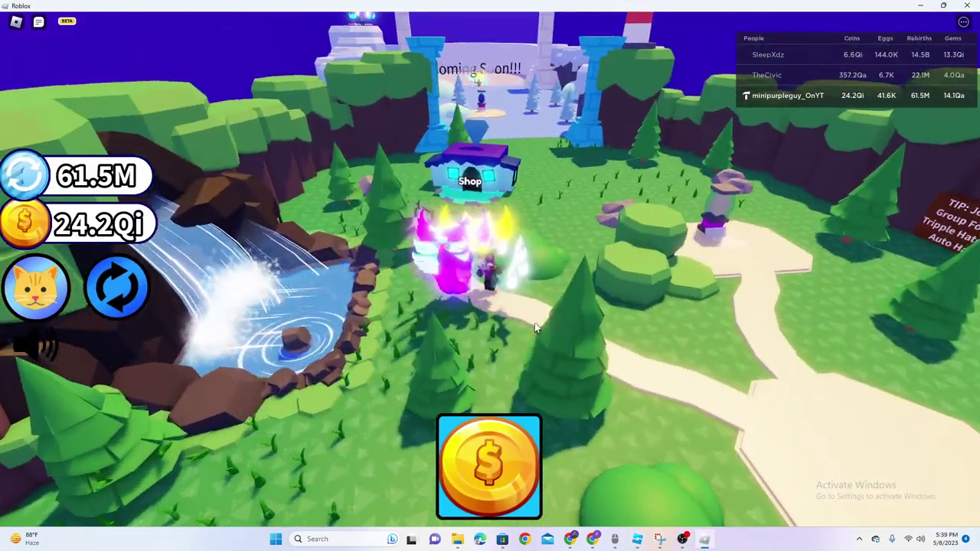
{"action": "right_click_drag", "start_coordinate": [535, 323], "coordinate": [535, 322]}
{"action": "key", "text": "w"}
{"action": "key", "text": "space"}
{"action": "scroll", "coordinate": [535, 323], "scroll_direction": "up", "scroll_amount": 5}
{"action": "key", "text": "w"}
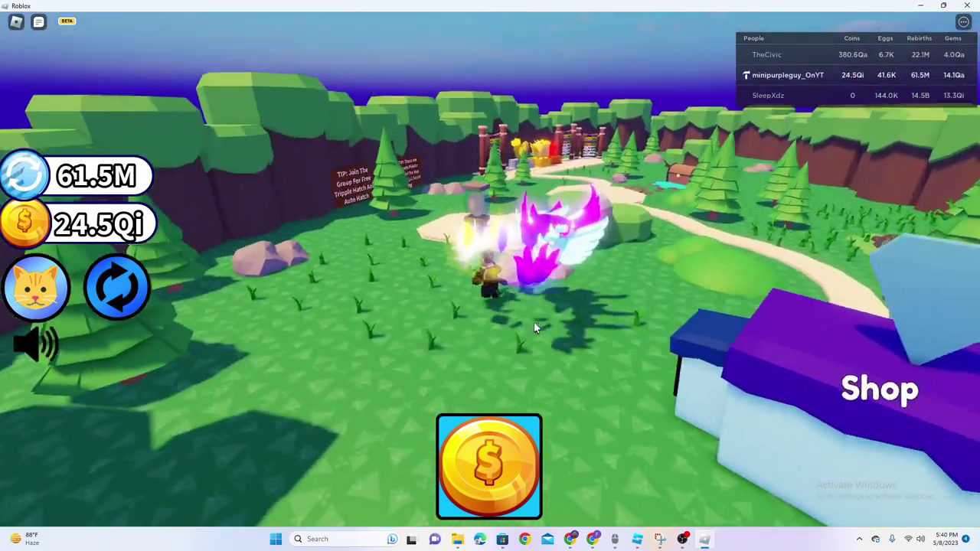
Step: Walk the character to the Basic Egg stand and choose its x9 hatch option
{"action": "key", "text": "w"}
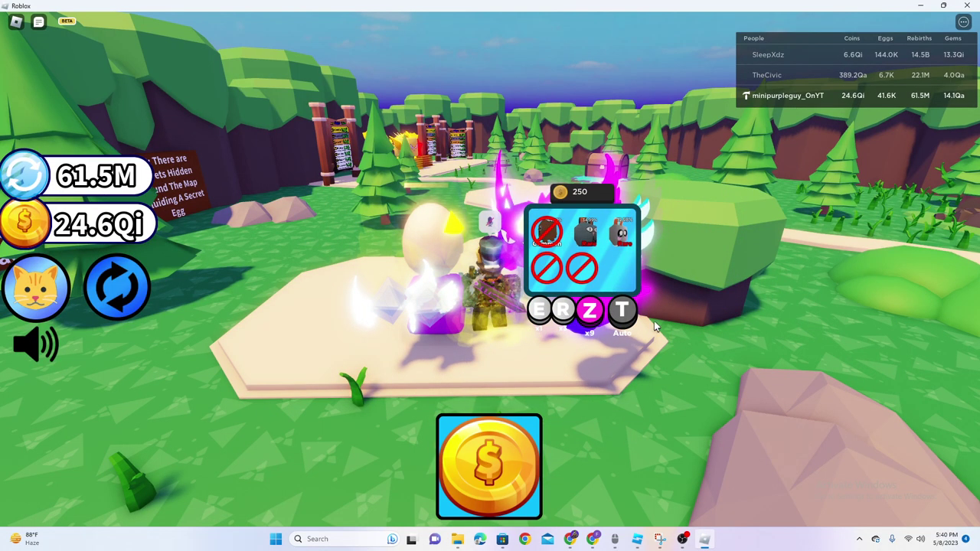
{"action": "left_click", "coordinate": [589, 312]}
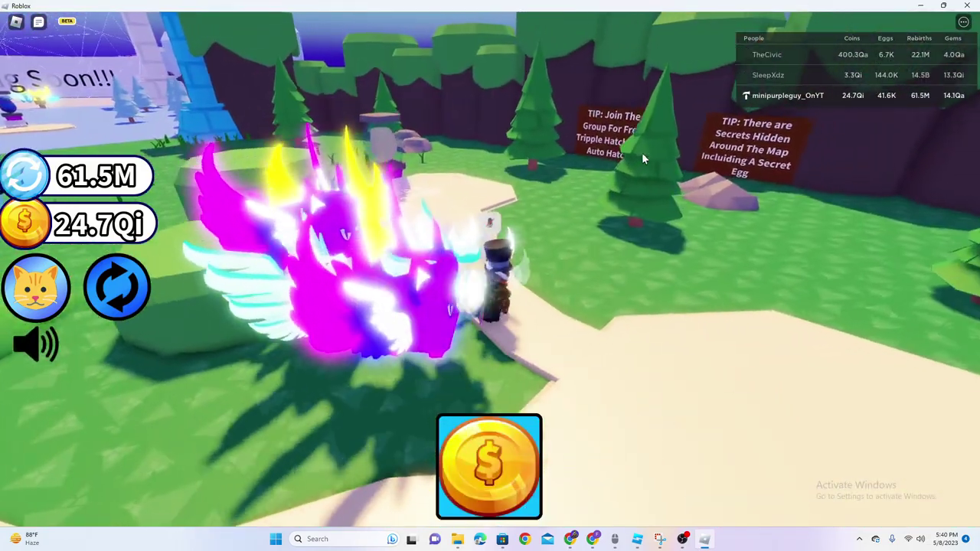
{"action": "key", "text": "w"}
{"action": "right_click_drag", "start_coordinate": [416, 241], "coordinate": [415, 240]}
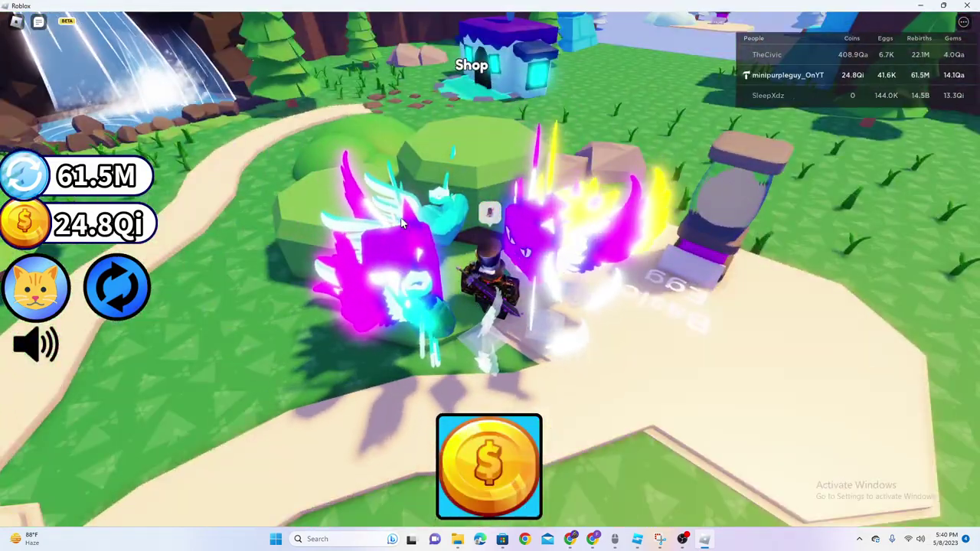
{"action": "left_click", "coordinate": [683, 539]}
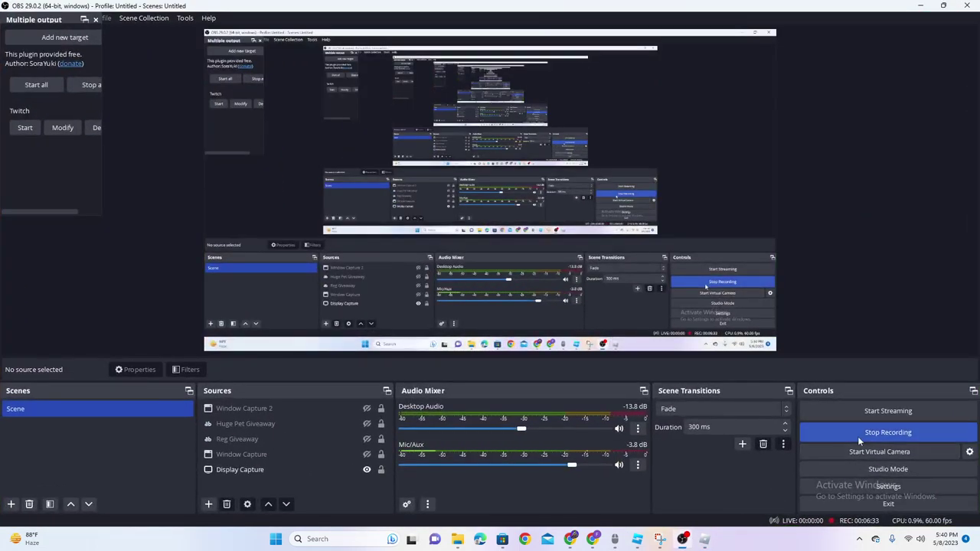
{"action": "left_click", "coordinate": [699, 540]}
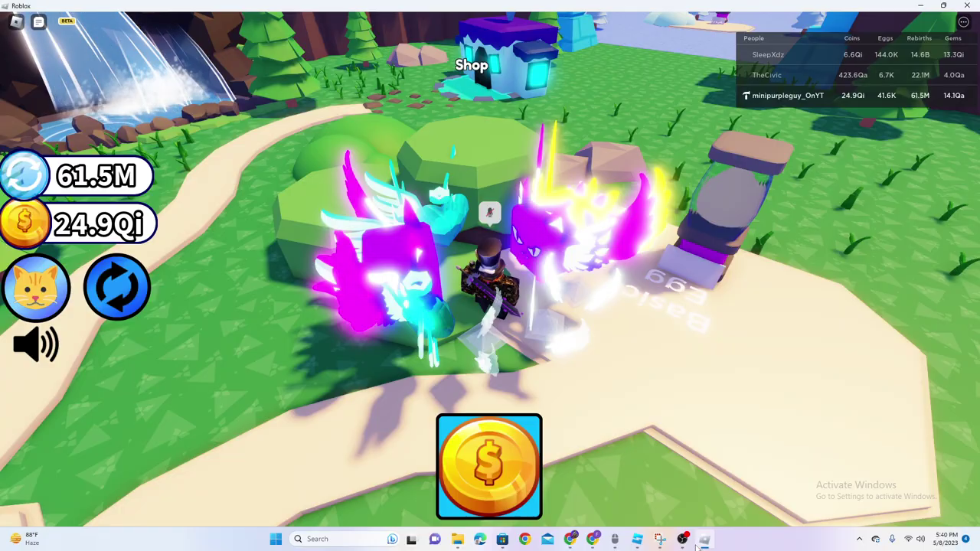
{"action": "right_click_drag", "start_coordinate": [652, 421], "coordinate": [692, 431]}
{"action": "key", "text": "s"}
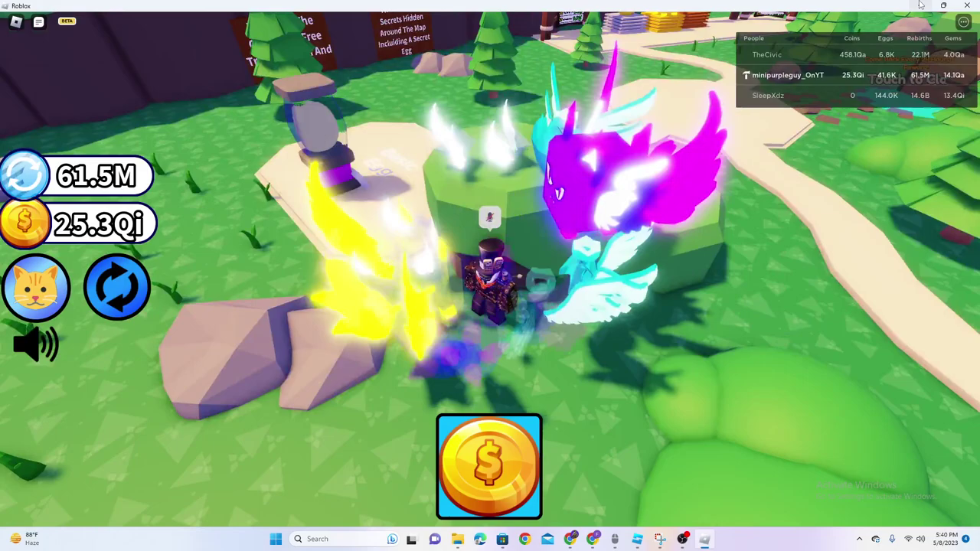
Step: Minimize the game and Roblox Studio, switch to Discord in the browser and read the latest map screenshots in the annoucments channel
{"action": "left_click", "coordinate": [922, 5]}
{"action": "left_click", "coordinate": [922, 6]}
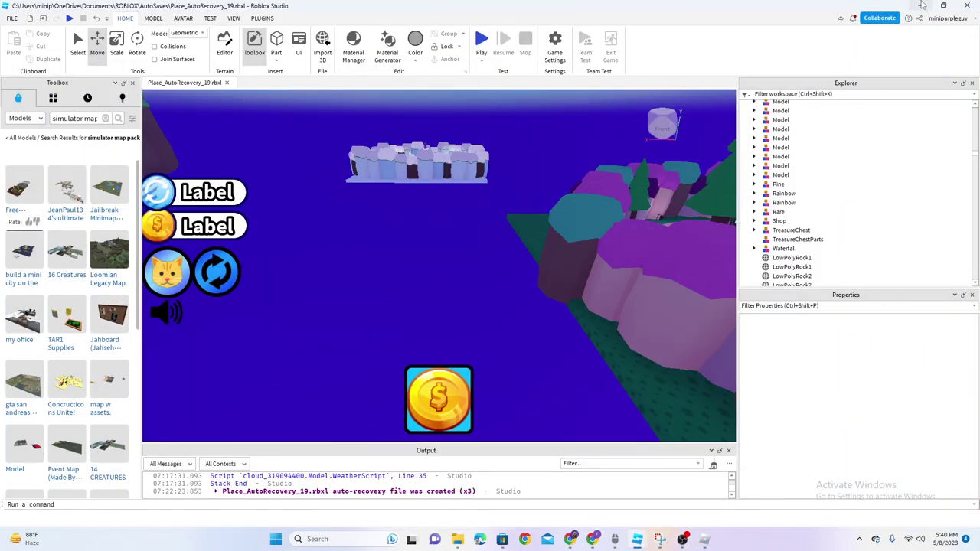
{"action": "left_click", "coordinate": [923, 6]}
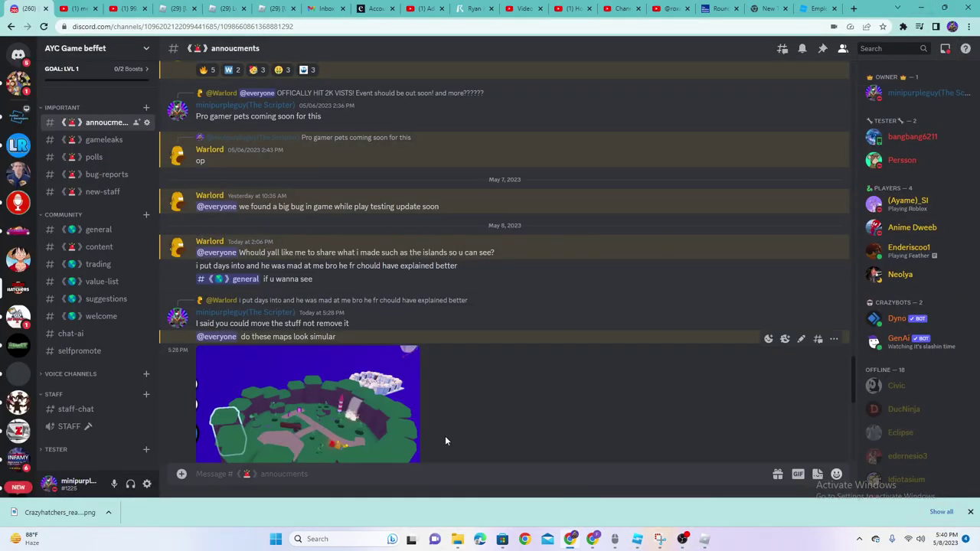
{"action": "scroll", "coordinate": [444, 440], "scroll_direction": "down", "scroll_amount": 7}
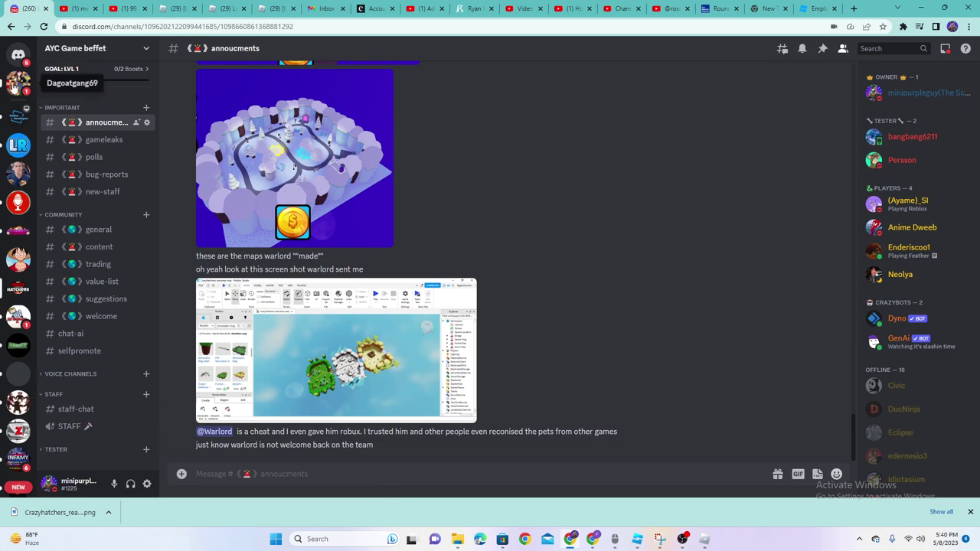
{"action": "left_click", "coordinate": [307, 472]}
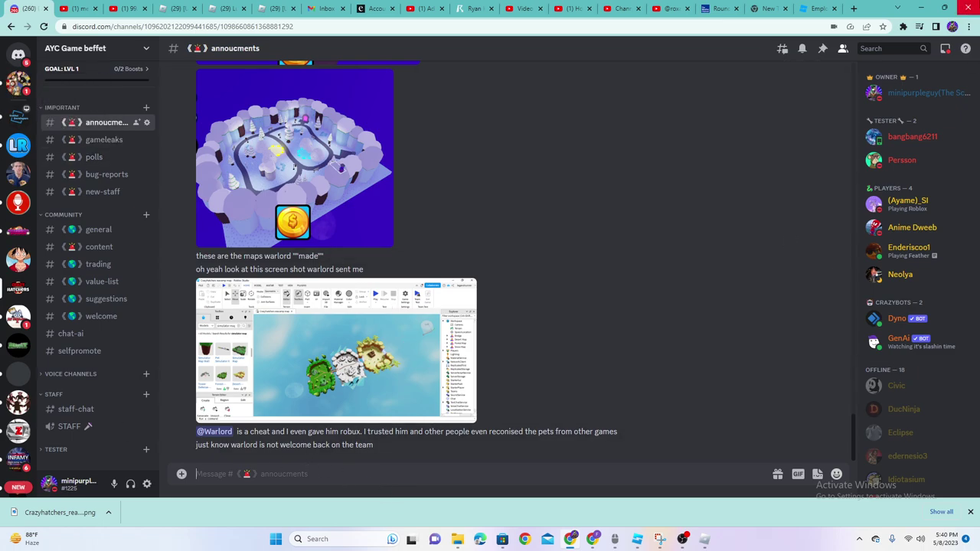
{"action": "left_click", "coordinate": [701, 540]}
{"action": "mouse_move", "coordinate": [689, 546]}
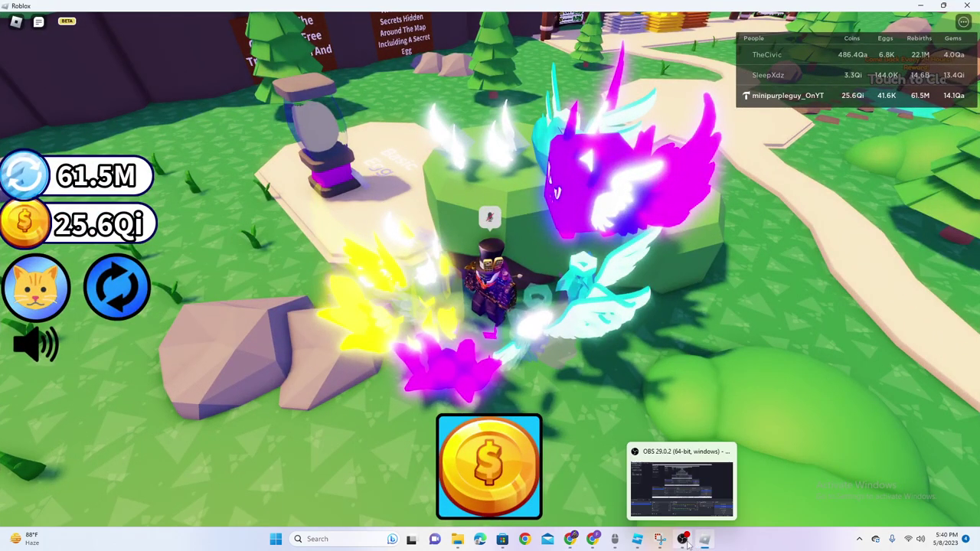
{"action": "left_click", "coordinate": [702, 540]}
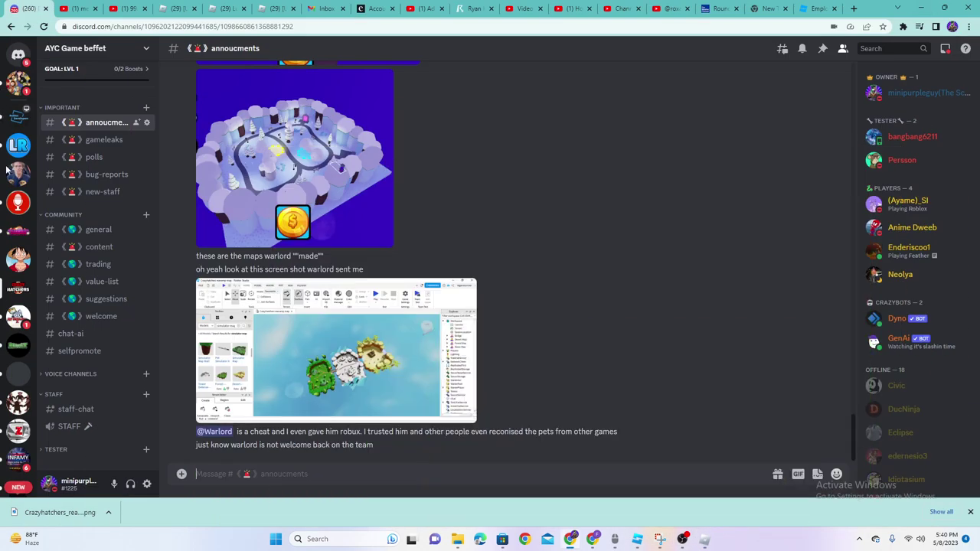
Step: Open the general channel and read the conversation about copied maps and scripts
{"action": "left_click", "coordinate": [115, 233]}
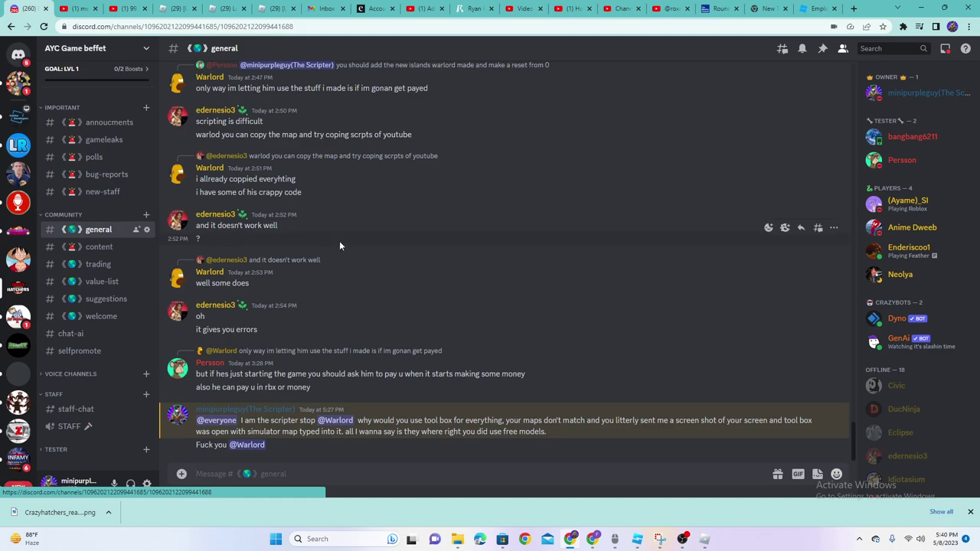
{"action": "scroll", "coordinate": [340, 241], "scroll_direction": "up", "scroll_amount": 2}
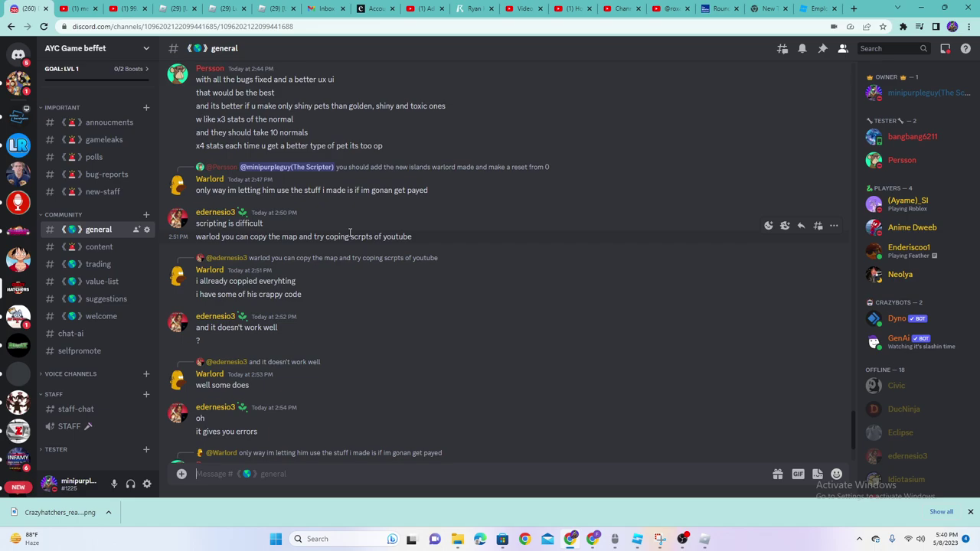
{"action": "scroll", "coordinate": [349, 233], "scroll_direction": "up", "scroll_amount": 1}
{"action": "scroll", "coordinate": [349, 232], "scroll_direction": "down", "scroll_amount": 2}
{"action": "scroll", "coordinate": [349, 232], "scroll_direction": "down", "scroll_amount": 1}
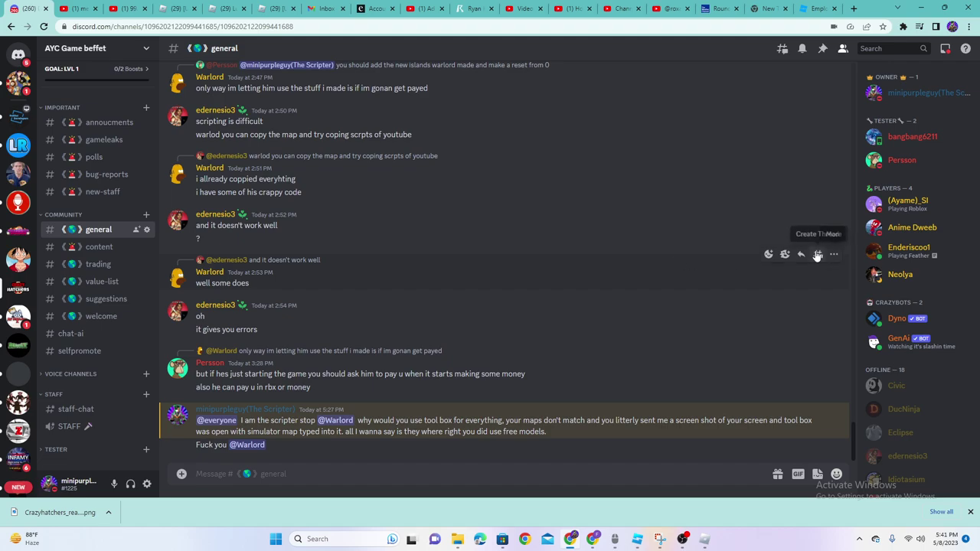
Step: Reply to the "well some does" message with "cus I actually made it myself"
{"action": "left_click", "coordinate": [804, 253]}
{"action": "type", "text": "cus I actually made it myself"}
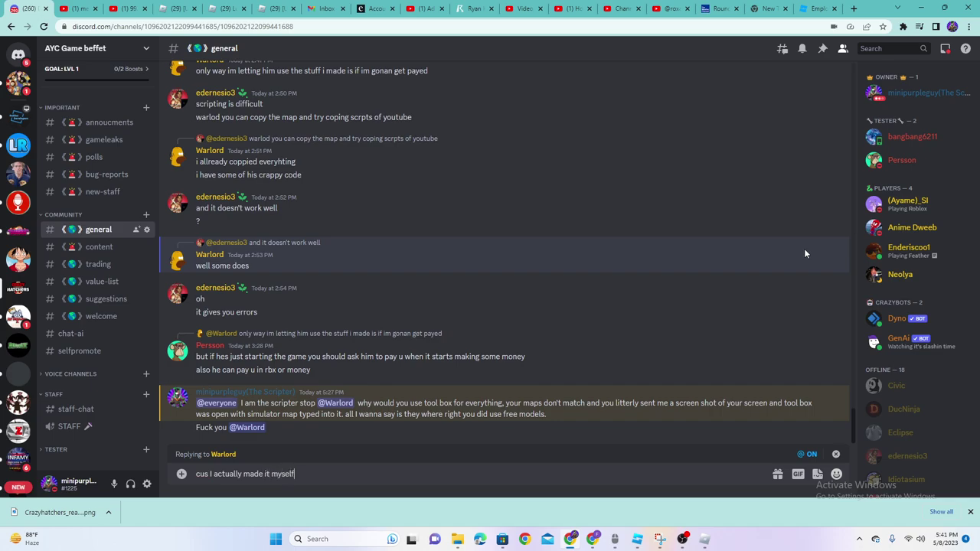
{"action": "key", "text": "Return"}
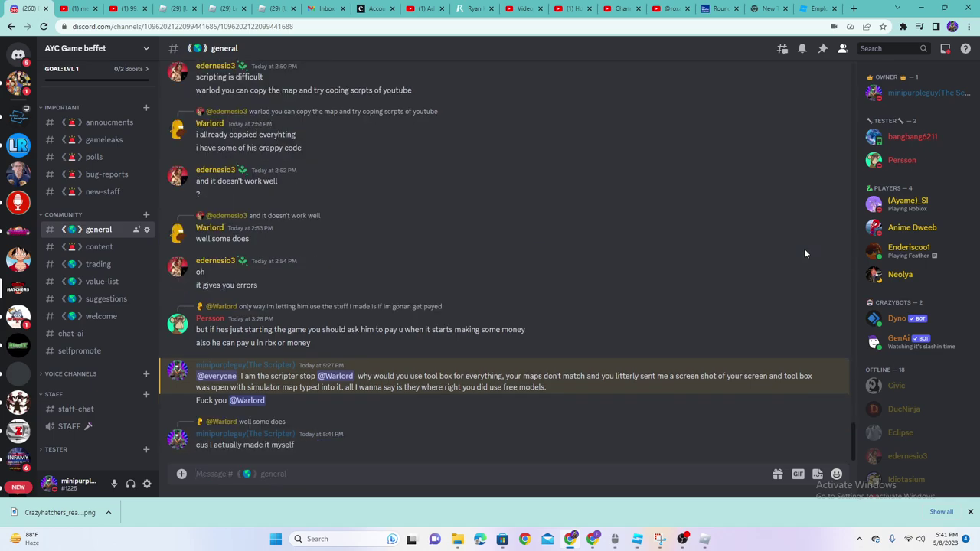
Step: Reply to the earlier message about not releasing the game before all bugs are gone with "all of yo free models"
{"action": "scroll", "coordinate": [536, 284], "scroll_direction": "up", "scroll_amount": 5}
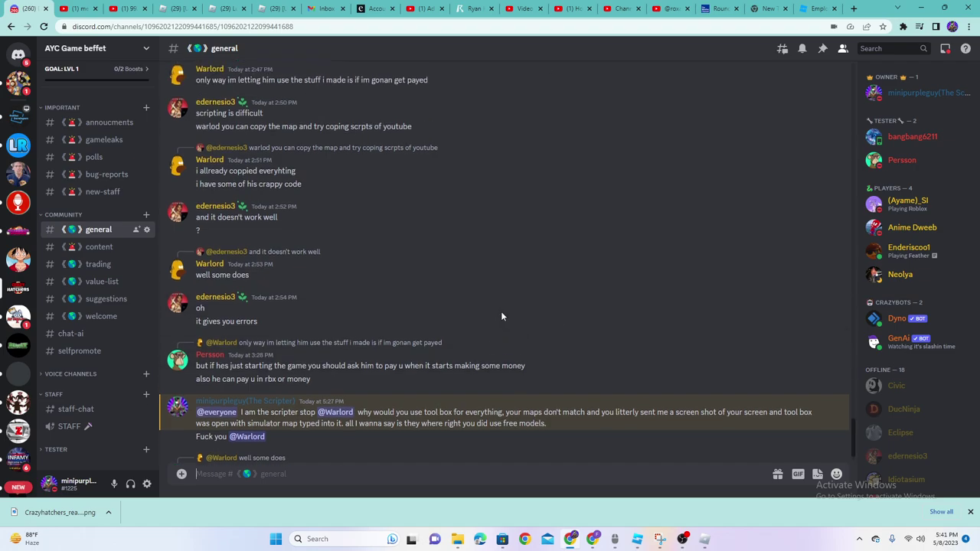
{"action": "scroll", "coordinate": [540, 261], "scroll_direction": "up", "scroll_amount": 3}
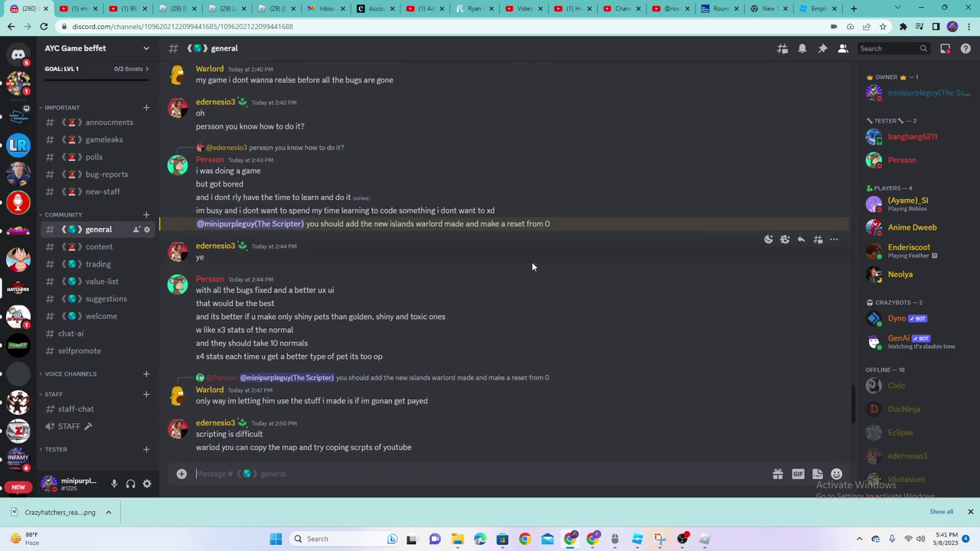
{"action": "scroll", "coordinate": [526, 259], "scroll_direction": "up", "scroll_amount": 2}
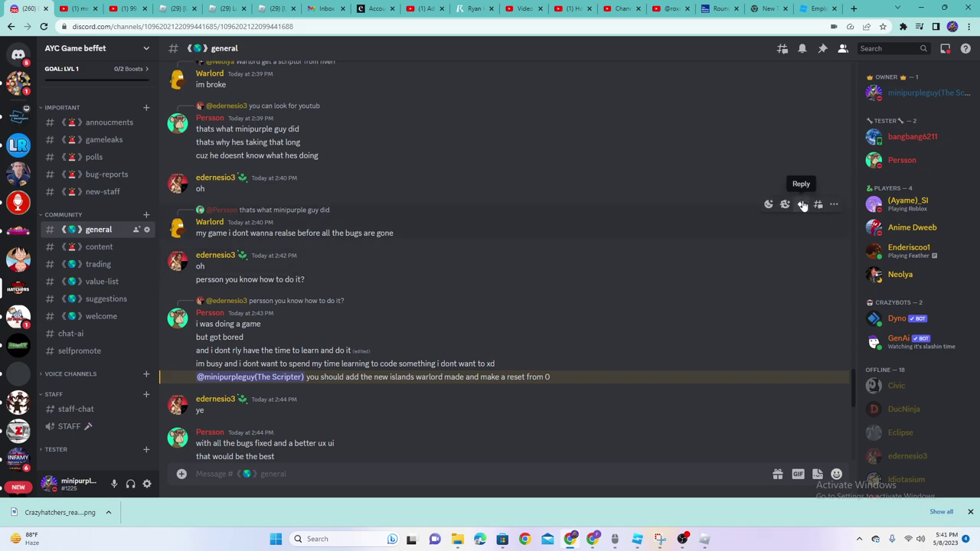
{"action": "left_click", "coordinate": [803, 205]}
{"action": "type", "text": "all od"}
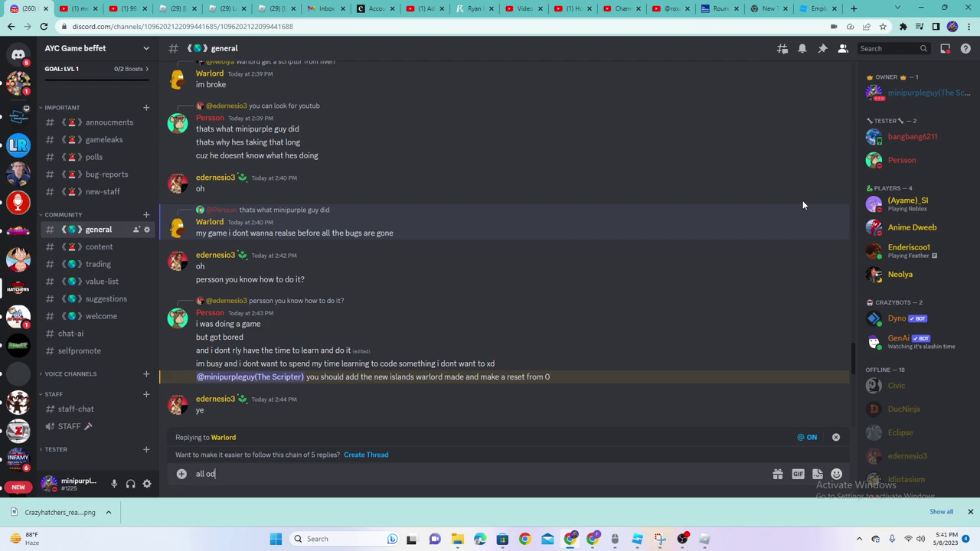
{"action": "type", "text": " yo"}
{"action": "key", "text": "BackSpace"}
{"action": "key", "text": "BackSpace"}
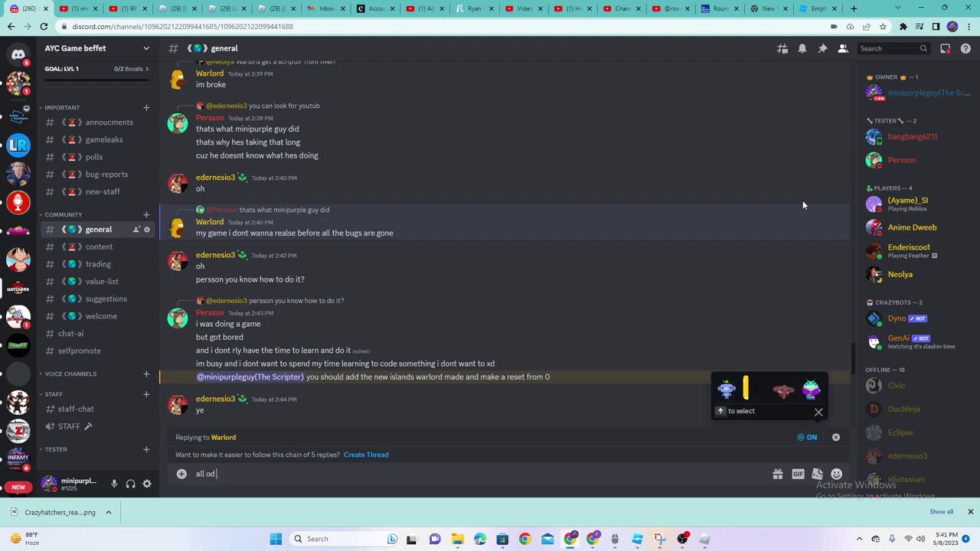
{"action": "key", "text": "BackSpace"}
{"action": "type", "text": "f yo free models"}
{"action": "key", "text": "Return"}
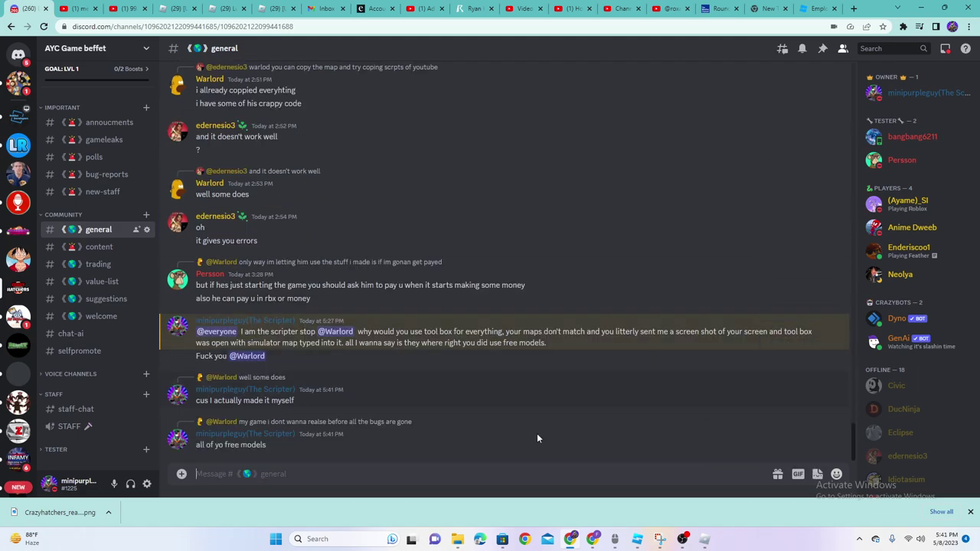
Step: Read back through the earlier general channel conversation about finding a scripter for the new game
{"action": "type", "text": "I"}
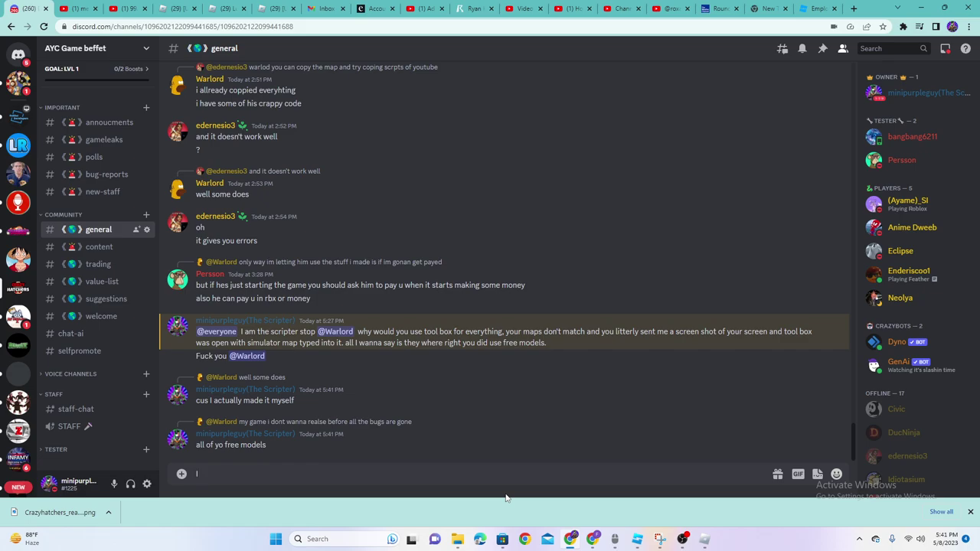
{"action": "key", "text": "BackSpace"}
{"action": "scroll", "coordinate": [421, 296], "scroll_direction": "up", "scroll_amount": 5}
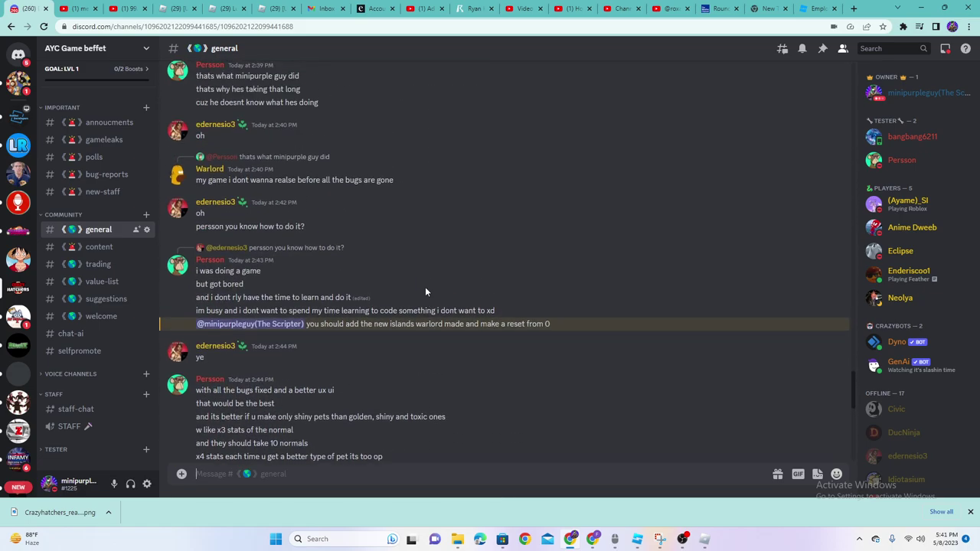
{"action": "scroll", "coordinate": [423, 280], "scroll_direction": "up", "scroll_amount": 2}
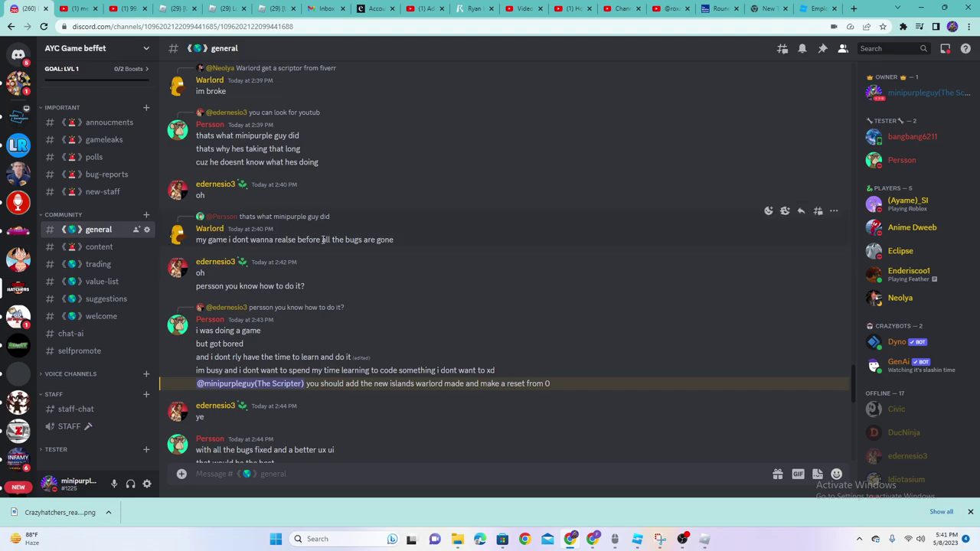
{"action": "scroll", "coordinate": [323, 239], "scroll_direction": "up", "scroll_amount": 3}
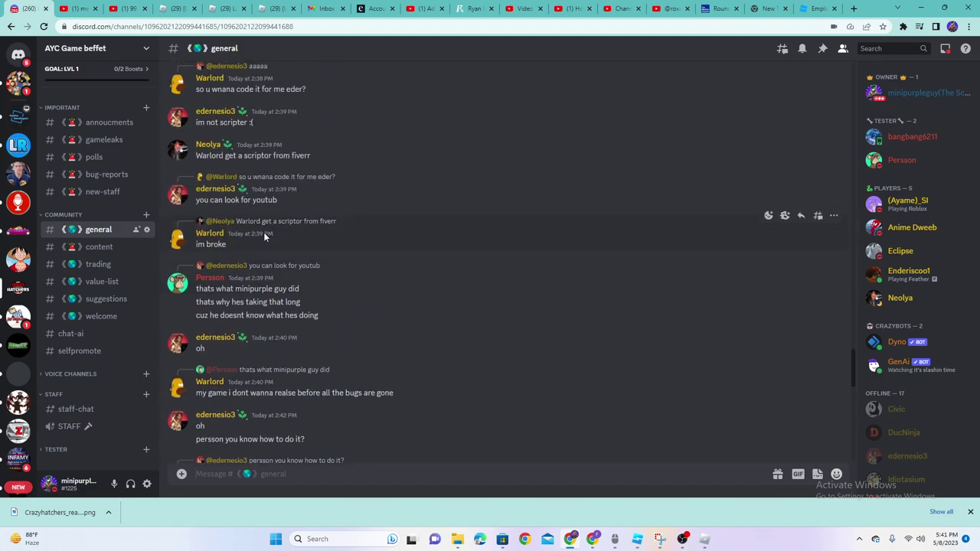
{"action": "scroll", "coordinate": [272, 222], "scroll_direction": "up", "scroll_amount": 3}
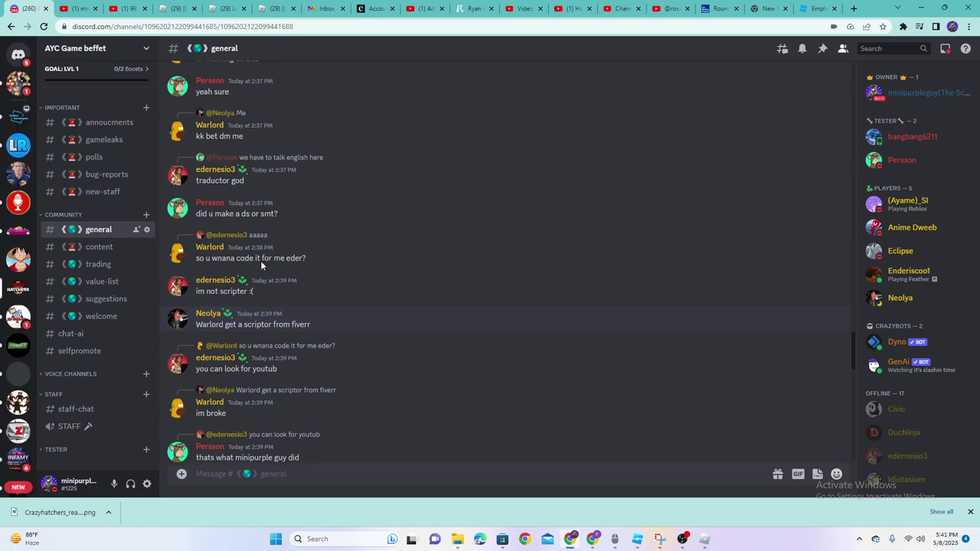
{"action": "left_click_drag", "start_coordinate": [211, 258], "coordinate": [310, 263]}
{"action": "scroll", "coordinate": [262, 239], "scroll_direction": "up", "scroll_amount": 3}
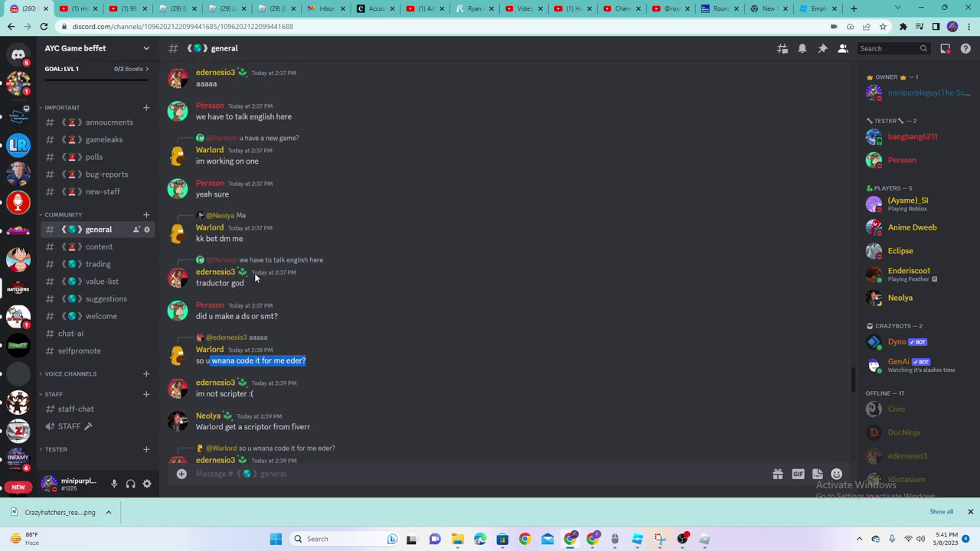
{"action": "left_click_drag", "start_coordinate": [193, 285], "coordinate": [234, 293]}
{"action": "left_click", "coordinate": [246, 294]}
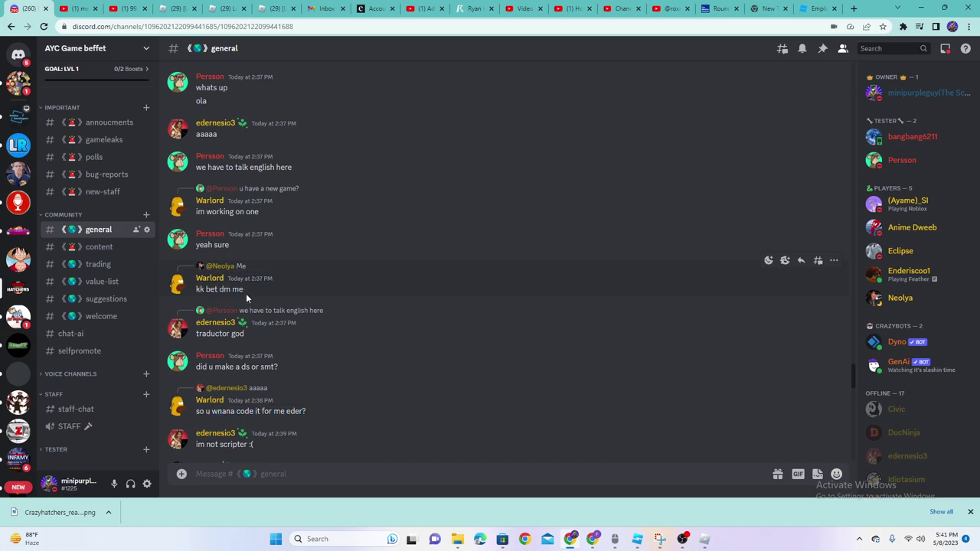
Step: Send the direct message "let me tell you something" to the member mentioned above the "kk bet dm me" reply
{"action": "left_click", "coordinate": [223, 266]}
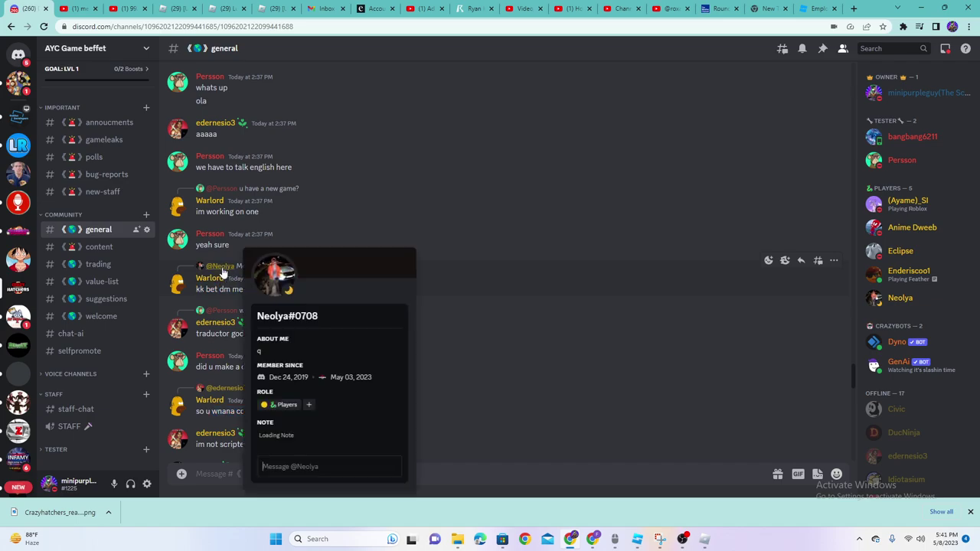
{"action": "type", "text": "let"}
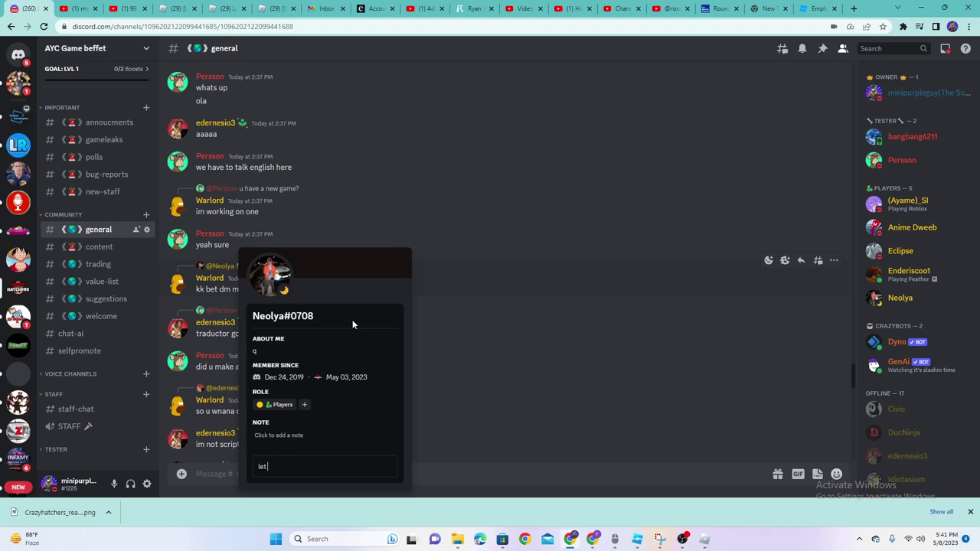
{"action": "type", "text": " me tell you something"}
{"action": "key", "text": "Return"}
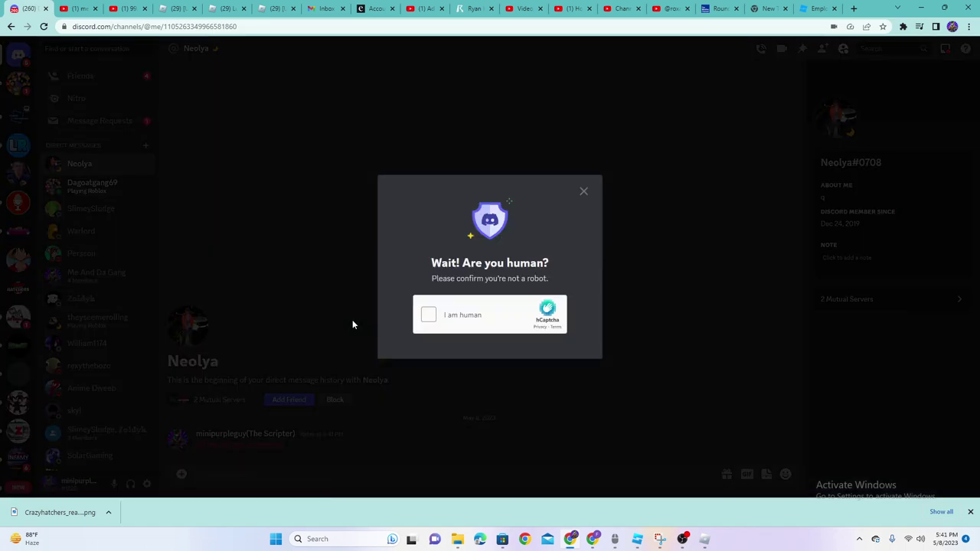
Step: Complete the human verification by selecting and submitting every image containing a microprocessor
{"action": "left_click", "coordinate": [428, 315]}
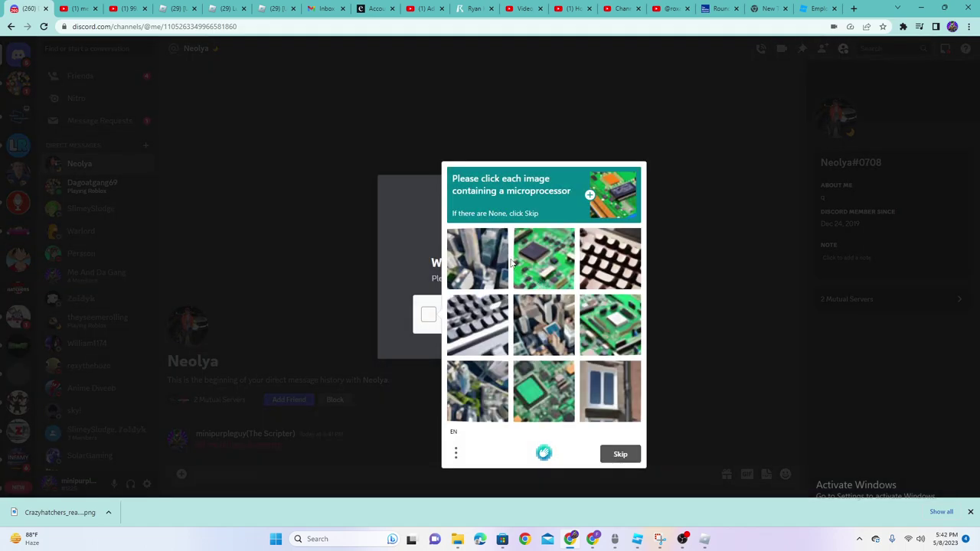
{"action": "left_click", "coordinate": [543, 268]}
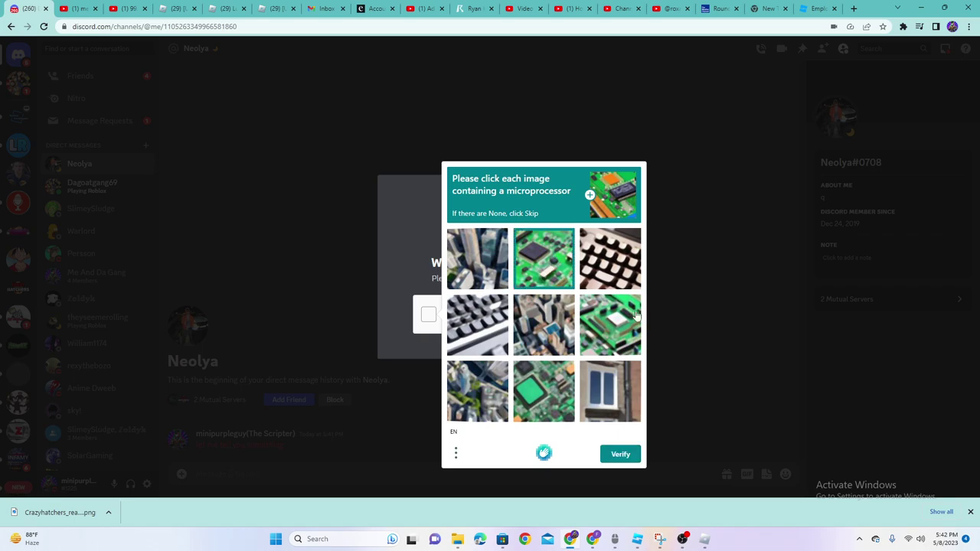
{"action": "left_click", "coordinate": [625, 330]}
{"action": "left_click", "coordinate": [534, 404]}
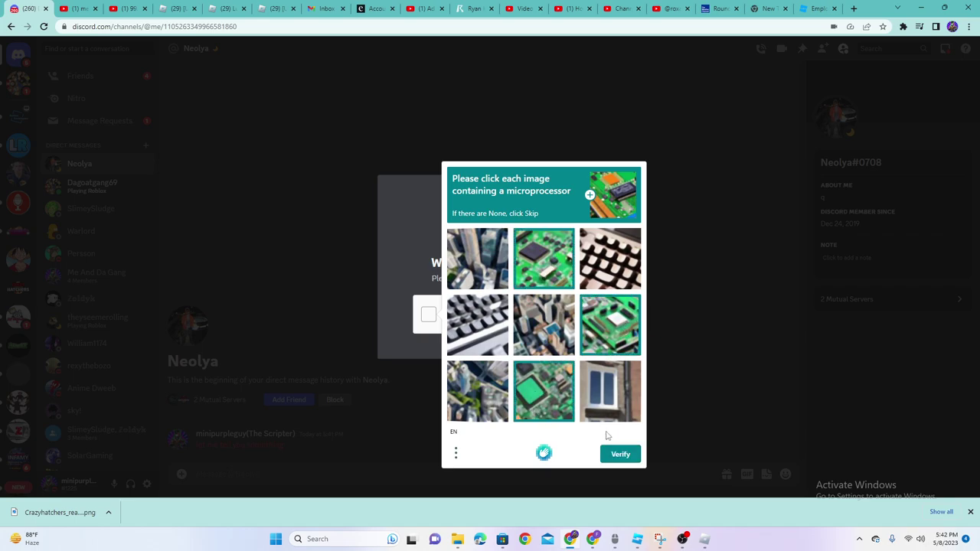
{"action": "left_click", "coordinate": [621, 454]}
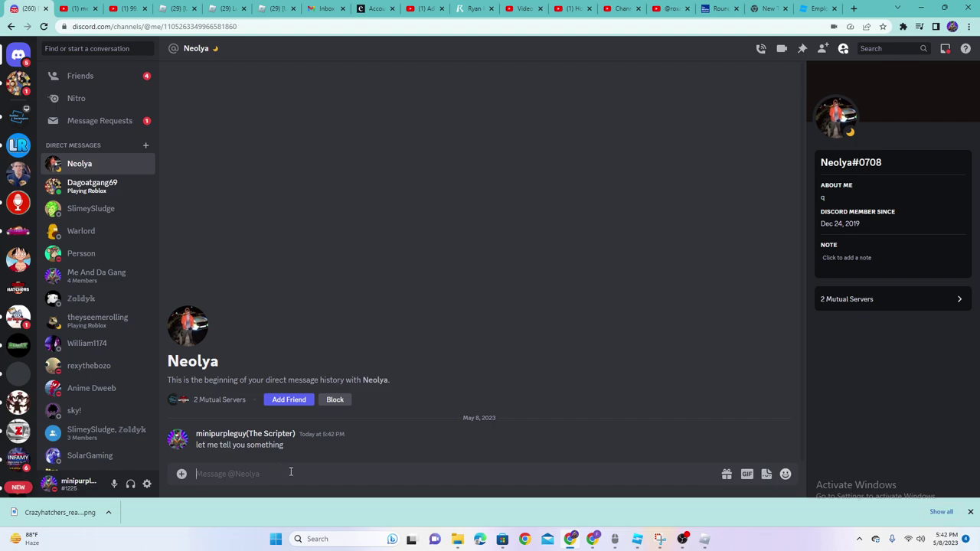
Step: Send the follow-up direct message "I am making a video that proves all he used was free models"
{"action": "type", "text": "I a"}
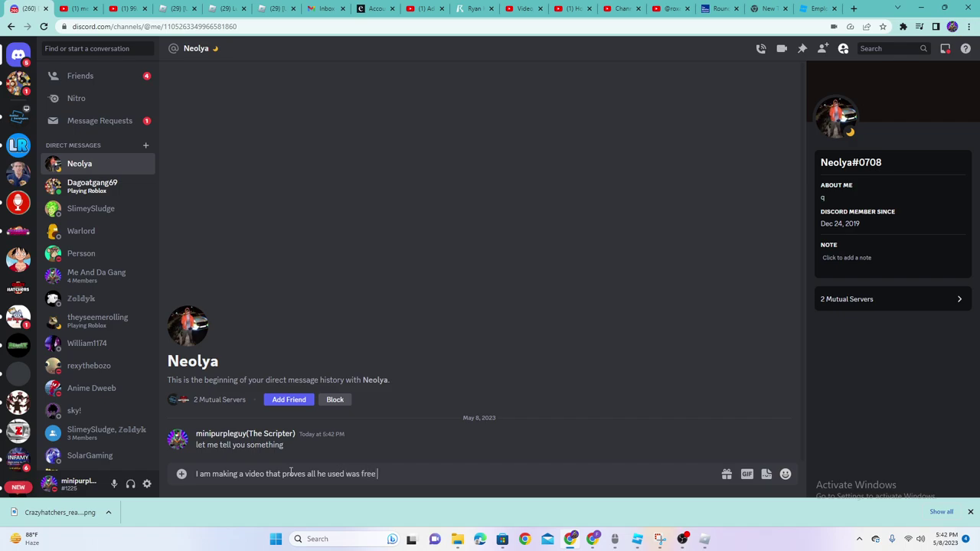
{"action": "type", "text": "ls"}
{"action": "key", "text": "Return"}
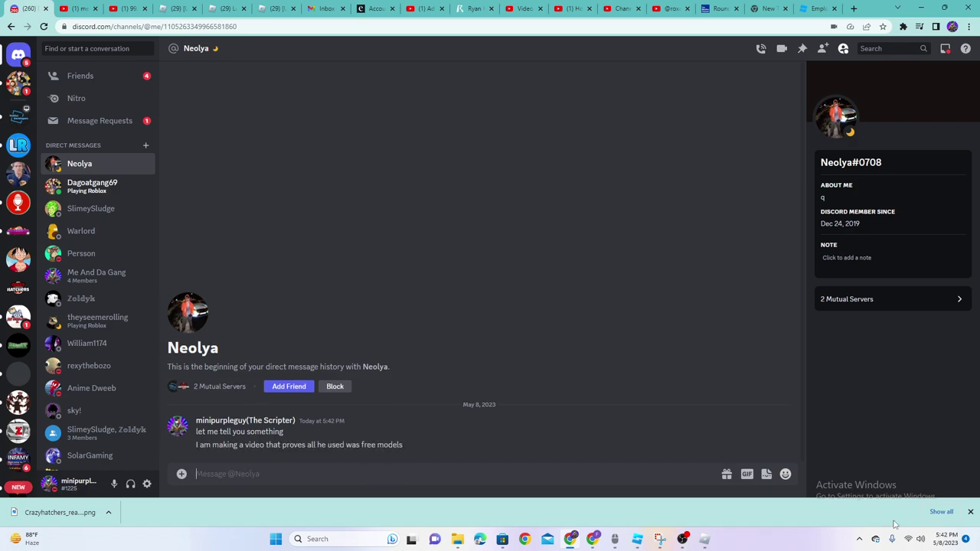
Step: Switch to the recovered place in Roblox Studio, search the Toolbox for "pet pack" and insert the purple Pet pack model, accepting its scripts
{"action": "mouse_move", "coordinate": [639, 542]}
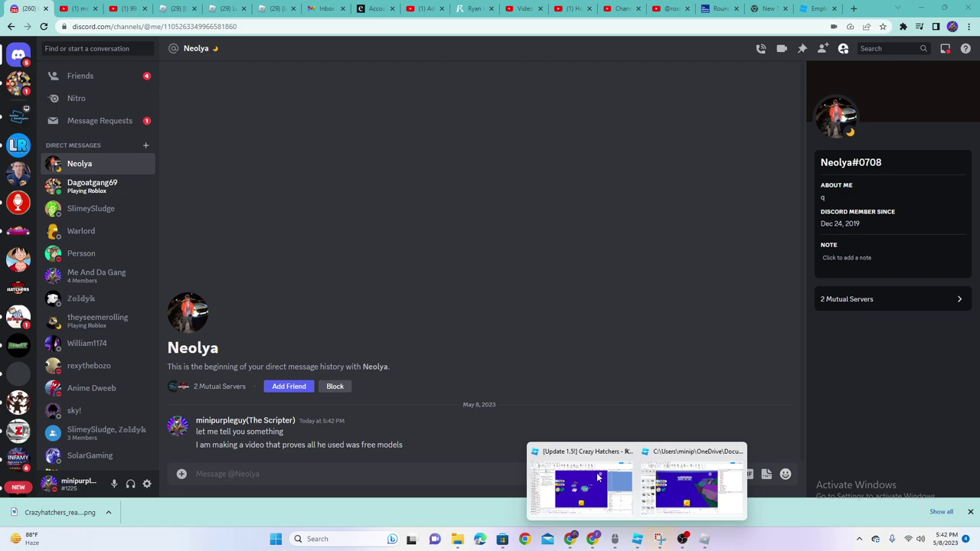
{"action": "left_click", "coordinate": [648, 487]}
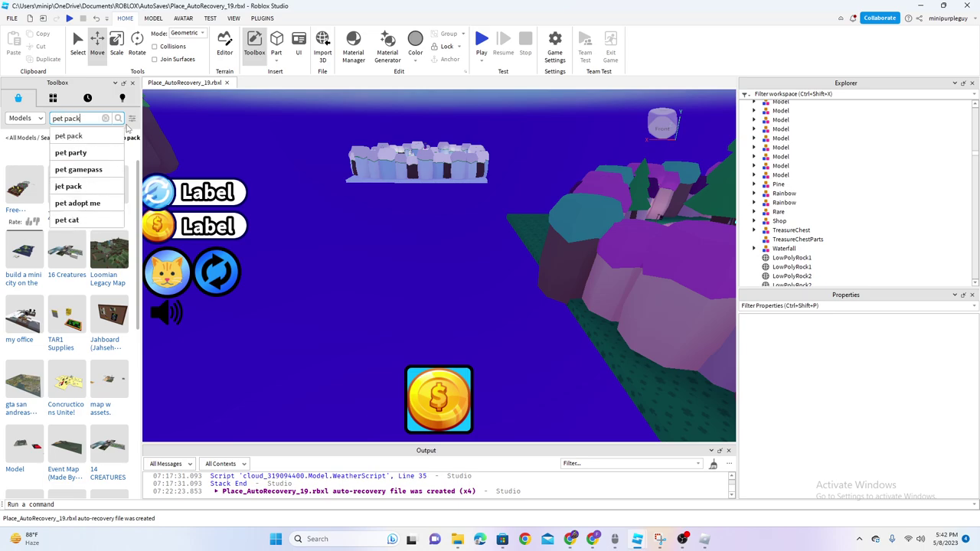
{"action": "type", "text": "pet pack"}
{"action": "key", "text": "Return"}
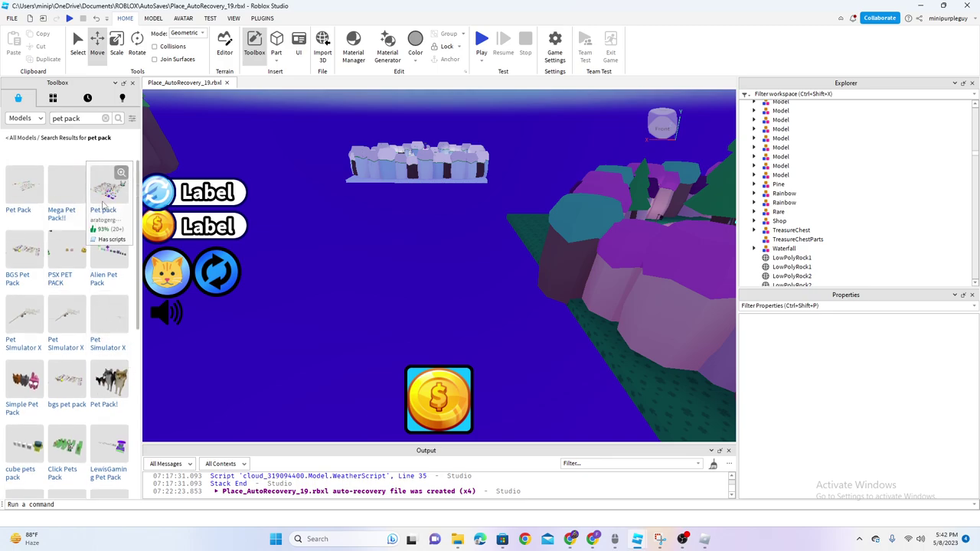
{"action": "left_click", "coordinate": [103, 204]}
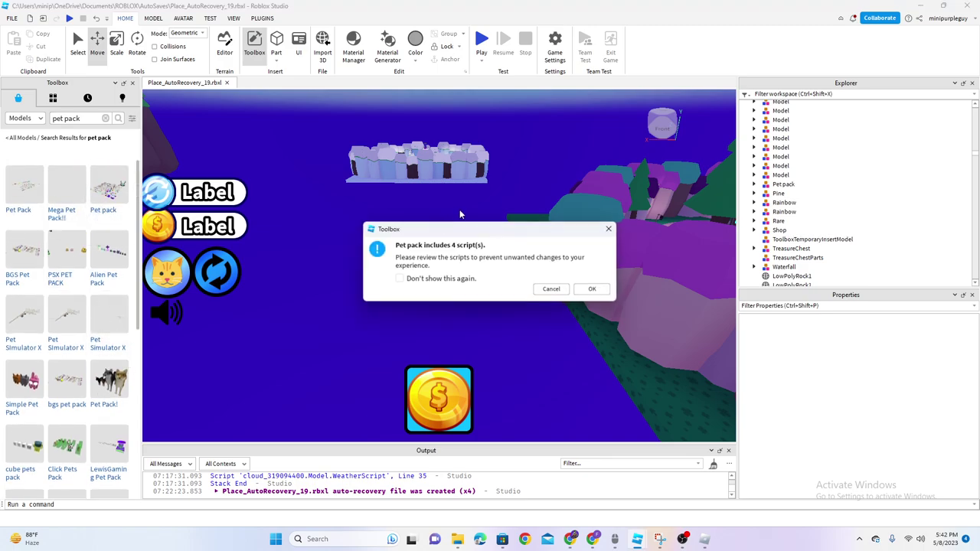
{"action": "left_click", "coordinate": [590, 288]}
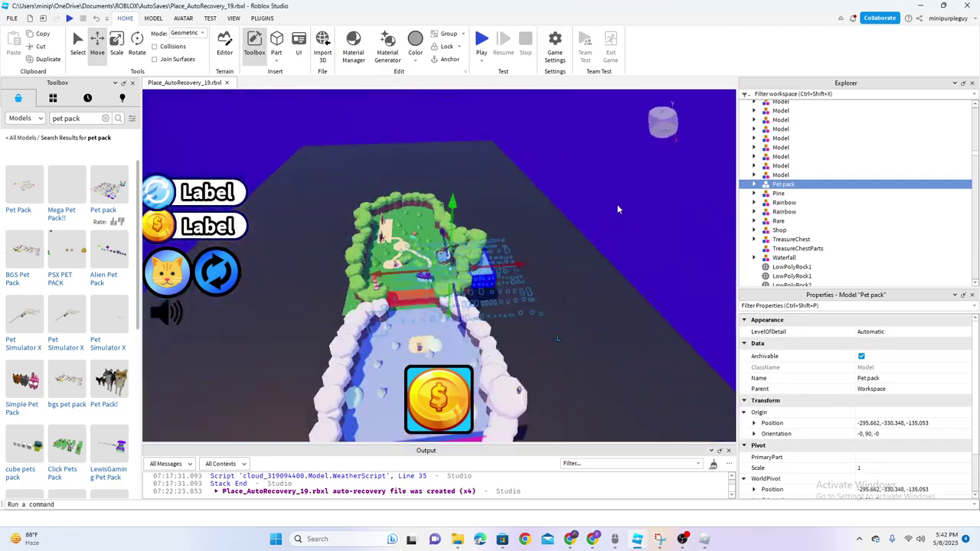
Step: Examine the inserted pack's pets from close up and from several sides
{"action": "key", "text": "w"}
{"action": "right_click_drag", "start_coordinate": [511, 151], "coordinate": [512, 173]}
{"action": "key", "text": "w"}
{"action": "key", "text": "w"}
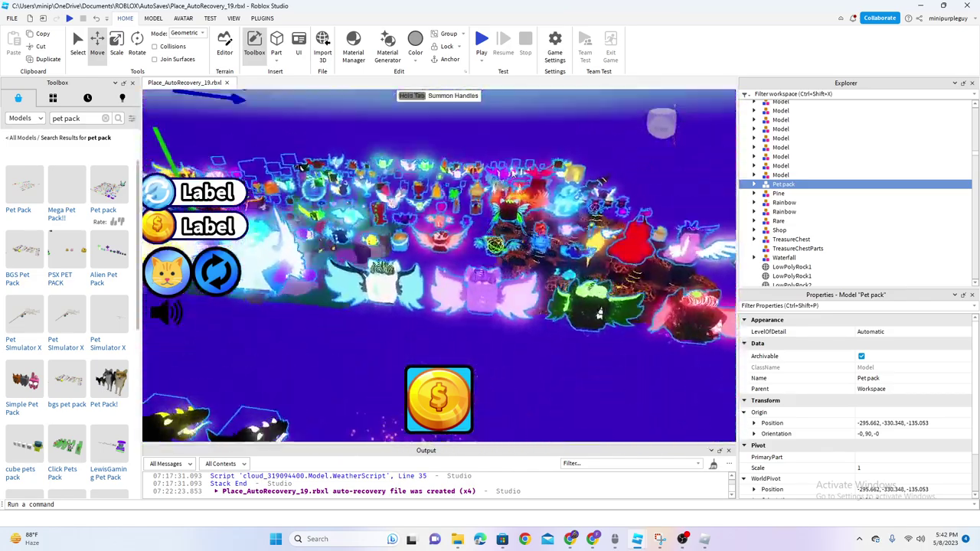
{"action": "scroll", "coordinate": [513, 173], "scroll_direction": "up", "scroll_amount": 5}
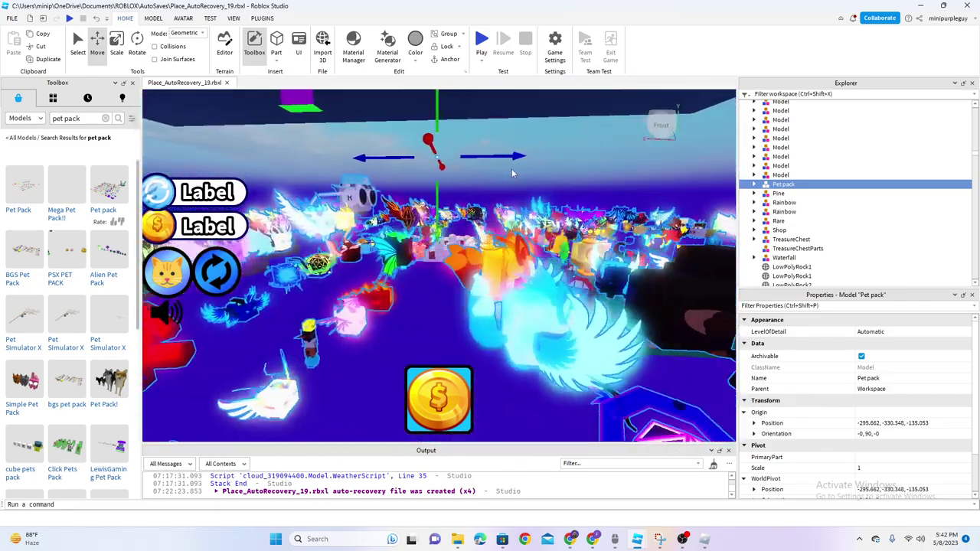
{"action": "scroll", "coordinate": [514, 173], "scroll_direction": "up", "scroll_amount": 5}
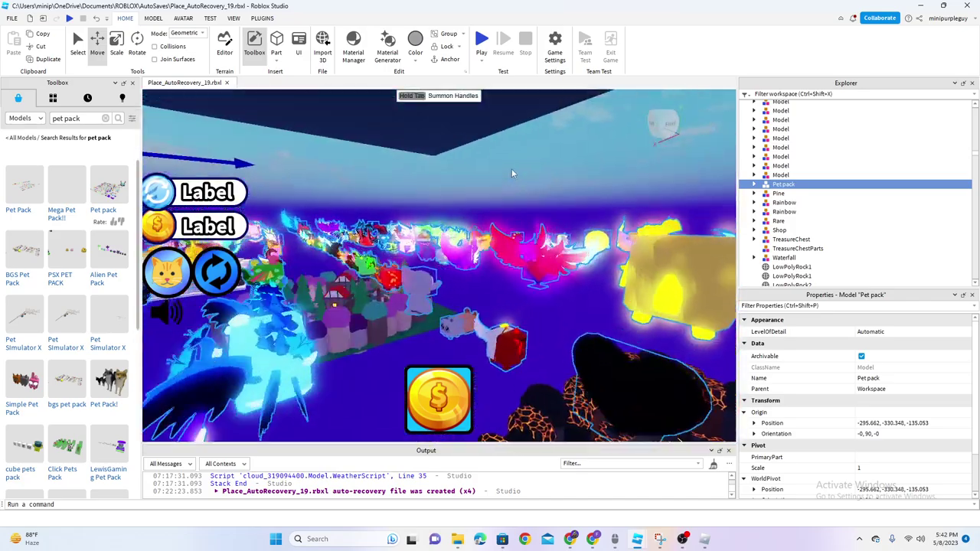
{"action": "right_click_drag", "start_coordinate": [512, 173], "coordinate": [511, 164]}
{"action": "key", "text": "d"}
{"action": "key", "text": "w"}
{"action": "key", "text": "w"}
{"action": "key", "text": "a"}
{"action": "key", "text": "s"}
{"action": "key", "text": "s"}
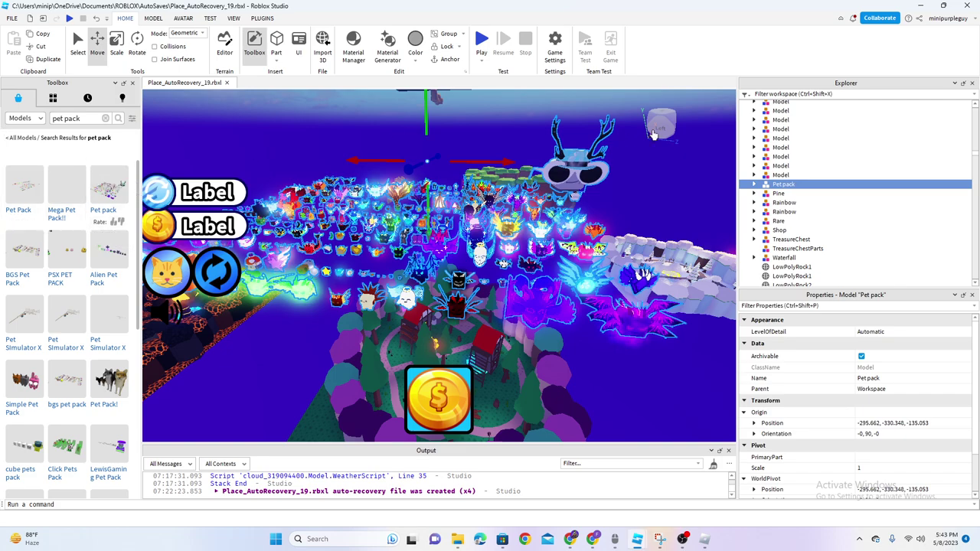
Step: Remove the inserted Pet pack model from the workspace
{"action": "right_click", "coordinate": [572, 178]}
{"action": "left_click", "coordinate": [605, 250]}
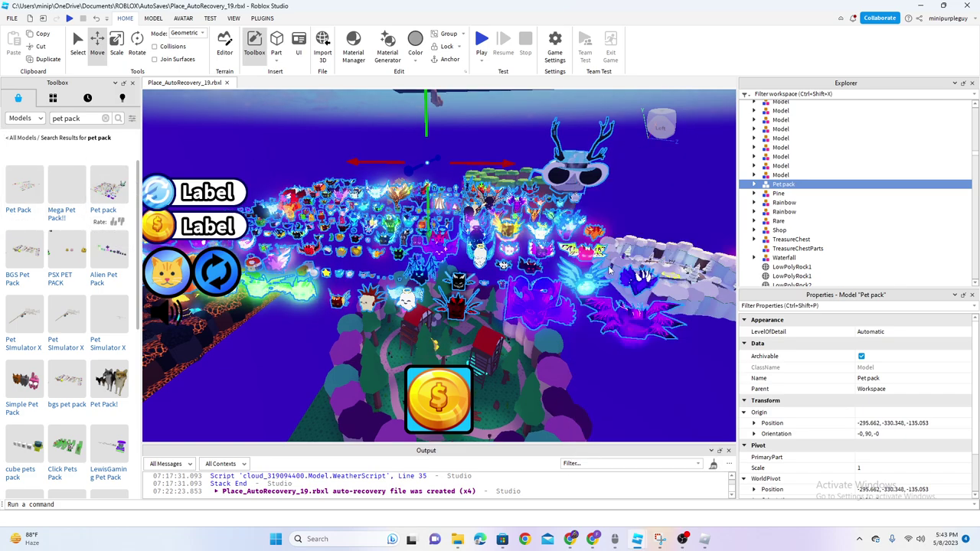
{"action": "right_click_drag", "start_coordinate": [619, 239], "coordinate": [589, 227]}
{"action": "scroll", "coordinate": [348, 306], "scroll_direction": "up", "scroll_amount": 5}
{"action": "right_click_drag", "start_coordinate": [359, 302], "coordinate": [360, 302]}
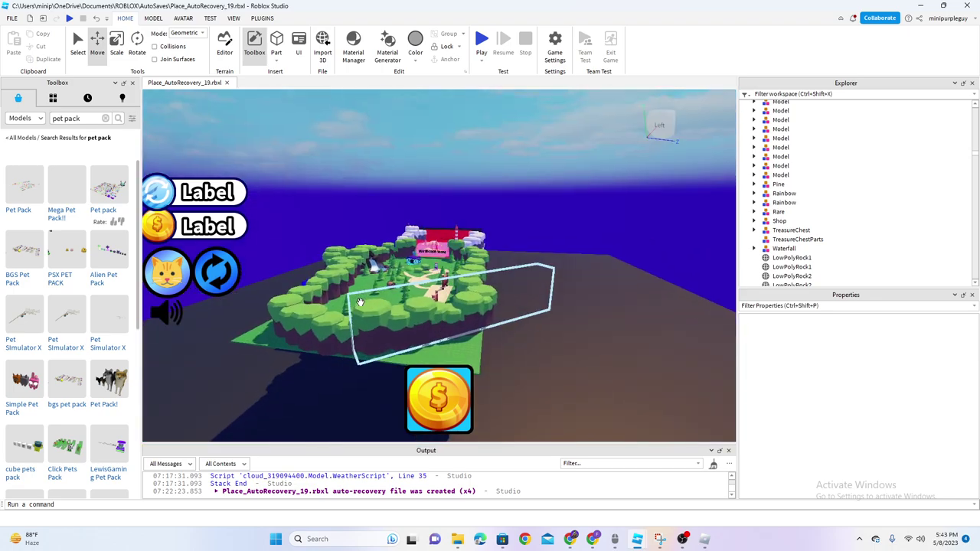
Step: Inspect the green starting island and select the invisible wall parts along its two long edges
{"action": "scroll", "coordinate": [360, 302], "scroll_direction": "up", "scroll_amount": 5}
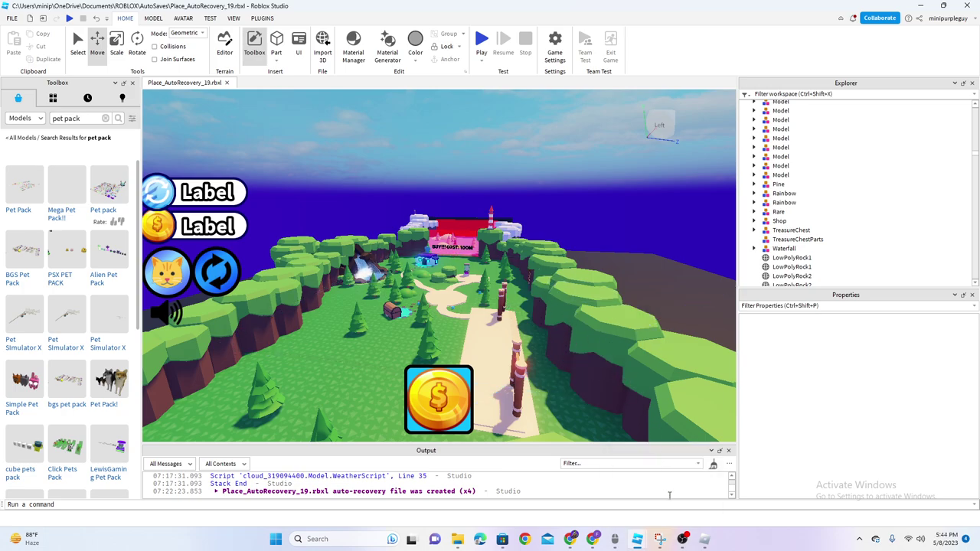
{"action": "mouse_move", "coordinate": [682, 537]}
{"action": "mouse_move", "coordinate": [641, 474]}
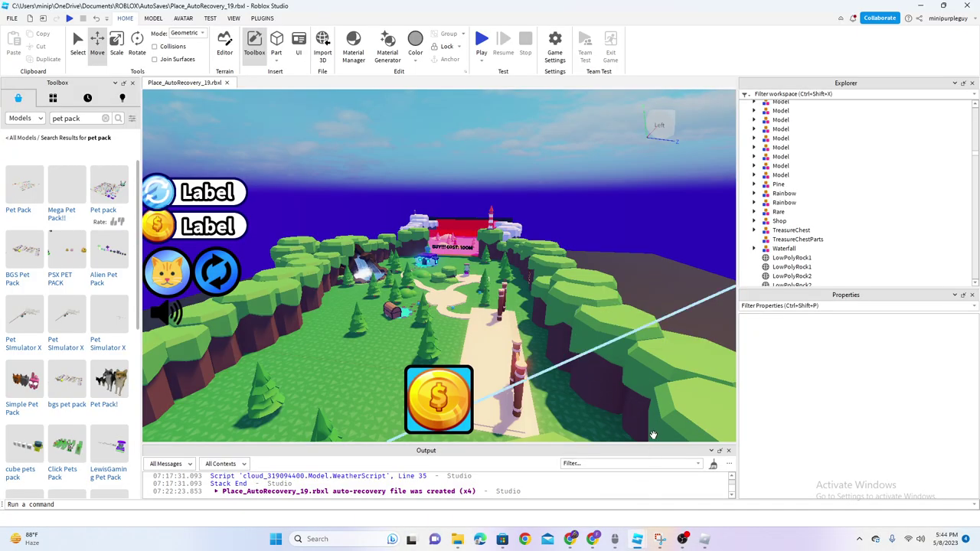
{"action": "right_click_drag", "start_coordinate": [622, 408], "coordinate": [561, 304]}
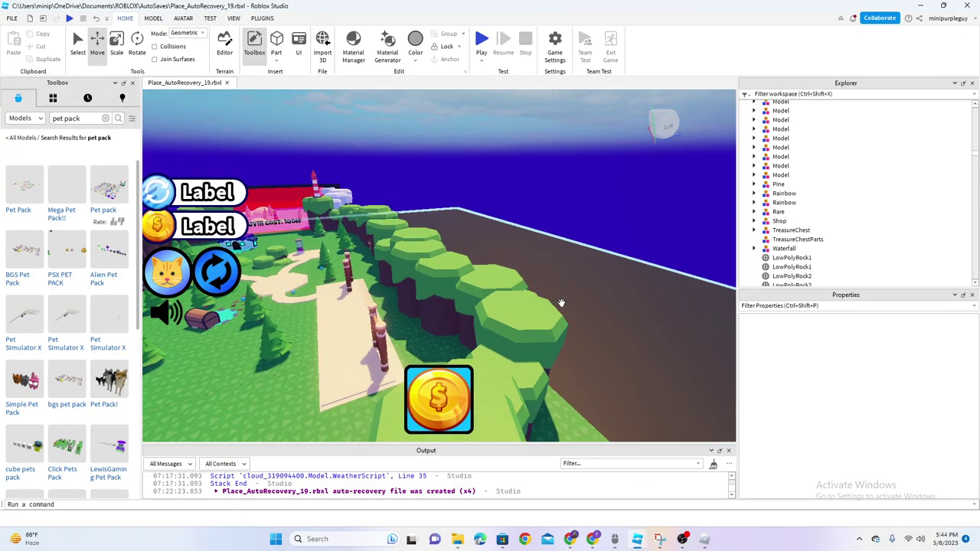
{"action": "left_click", "coordinate": [372, 189]}
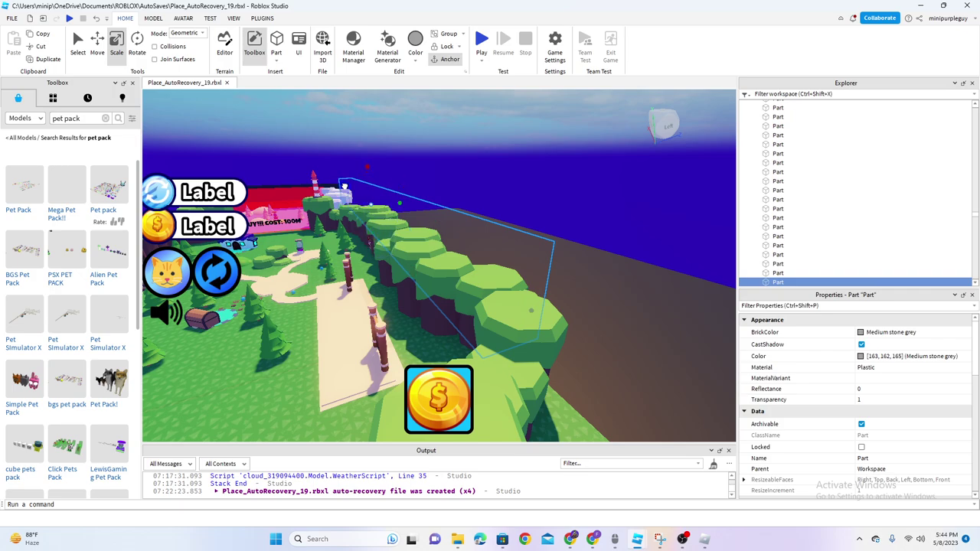
{"action": "right_click_drag", "start_coordinate": [340, 188], "coordinate": [199, 301]}
{"action": "key", "text": "e"}
{"action": "left_click", "coordinate": [268, 256]}
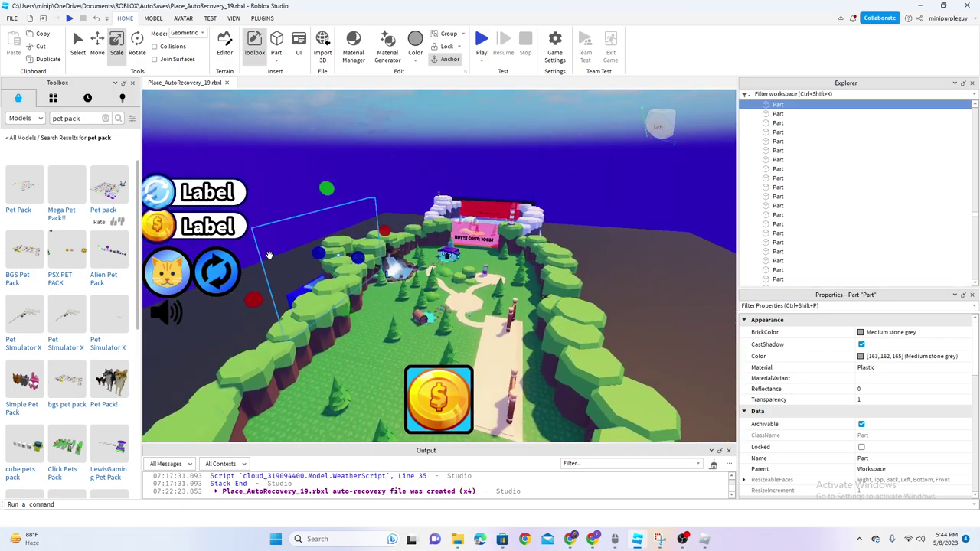
Step: Examine the green island from its far end, around the red barrier, the shop and the snowy border
{"action": "key", "text": "w"}
{"action": "right_click_drag", "start_coordinate": [380, 332], "coordinate": [380, 332]}
{"action": "key", "text": "s"}
{"action": "key", "text": "w"}
{"action": "key", "text": "s"}
{"action": "key", "text": "w"}
{"action": "key", "text": "s"}
{"action": "key", "text": "s"}
{"action": "key", "text": "s"}
{"action": "right_click_drag", "start_coordinate": [467, 279], "coordinate": [466, 278]}
{"action": "left_click", "coordinate": [468, 278]}
{"action": "key", "text": "w"}
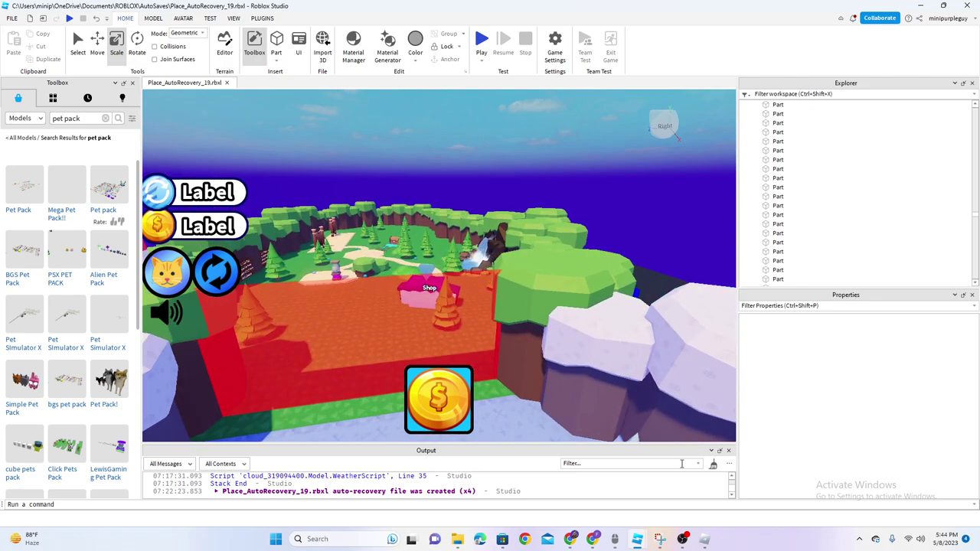
Step: Switch to OBS Studio and bring up its recording controls
{"action": "left_click", "coordinate": [684, 539]}
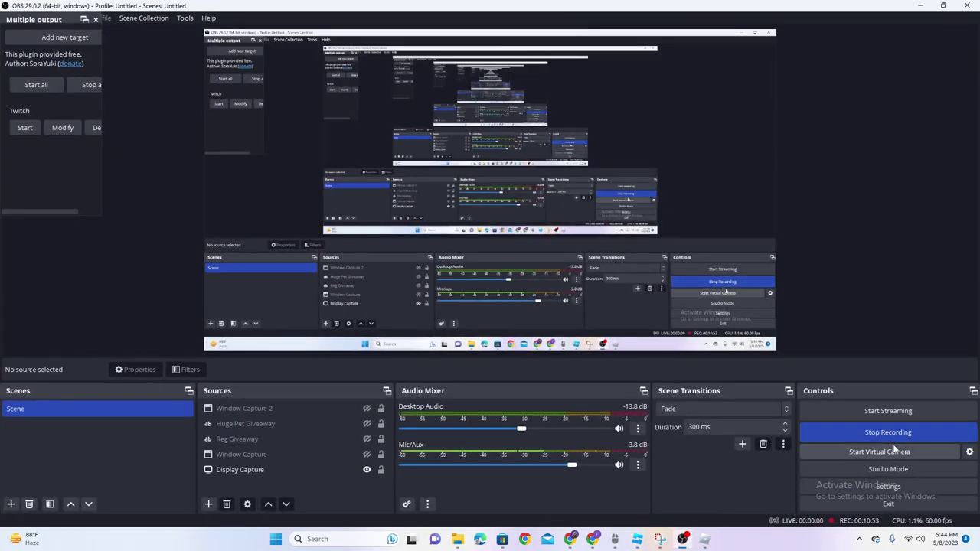